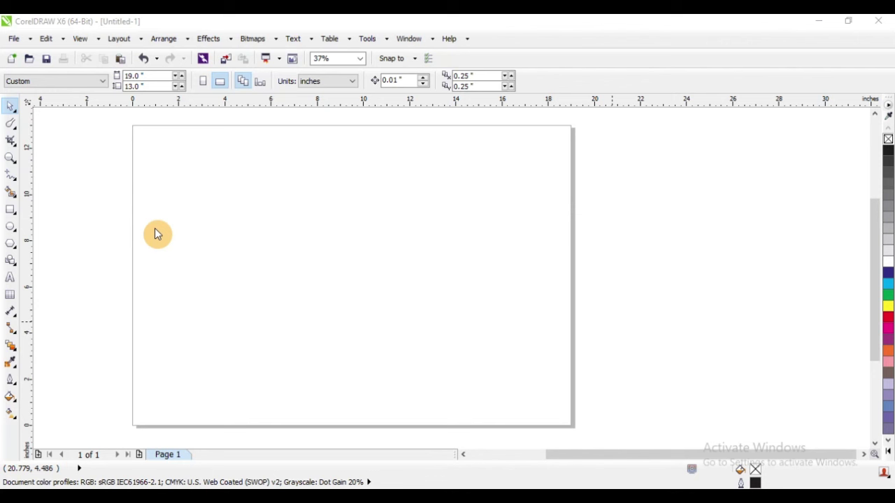
Step: Draw a rectangle about 11.1 by 7.2 inches on the page and shift it slightly toward the page's center
{"action": "left_click", "coordinate": [12, 126]}
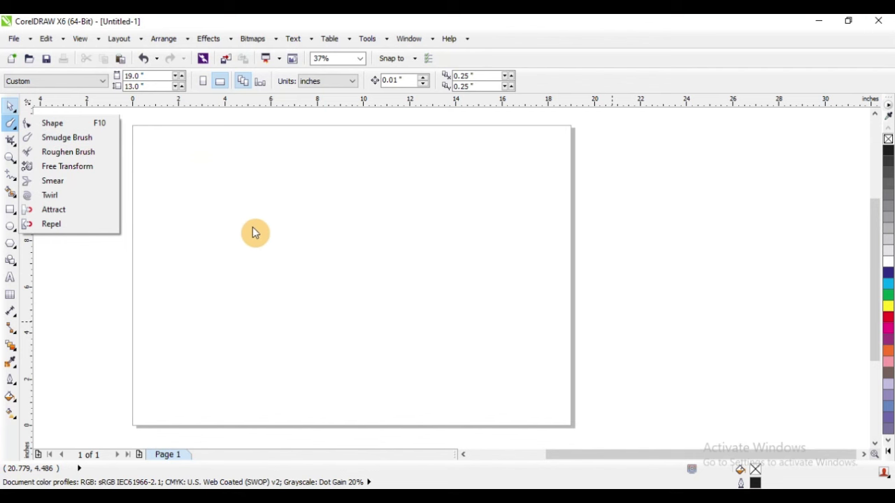
{"action": "key", "text": "z"}
{"action": "right_click", "coordinate": [184, 194]}
{"action": "left_click_drag", "start_coordinate": [126, 143], "coordinate": [558, 362]}
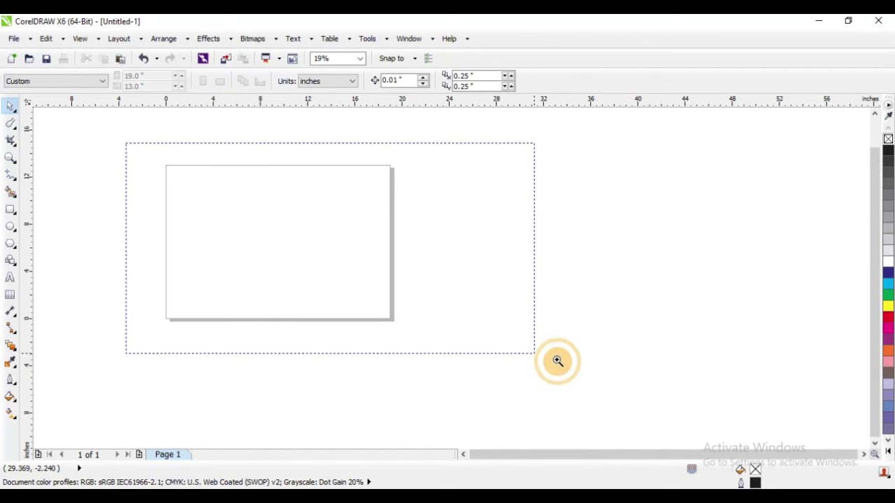
{"action": "left_click", "coordinate": [9, 210]}
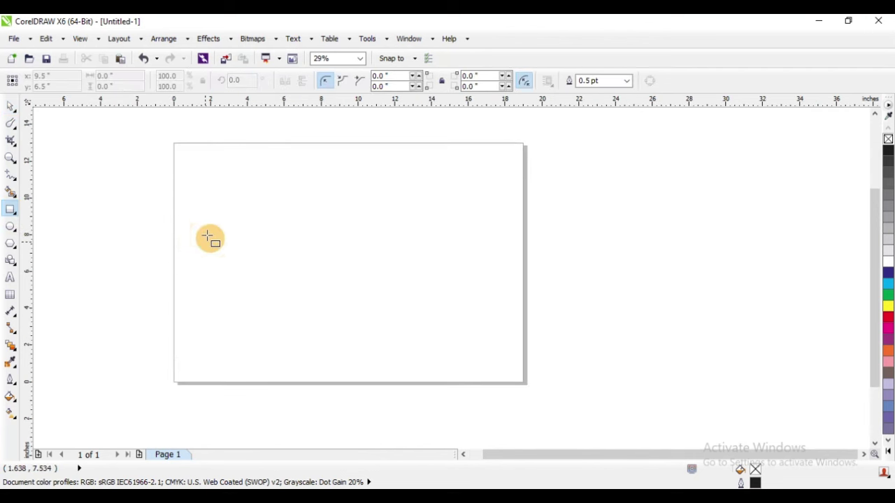
{"action": "left_click_drag", "start_coordinate": [223, 192], "coordinate": [428, 325]}
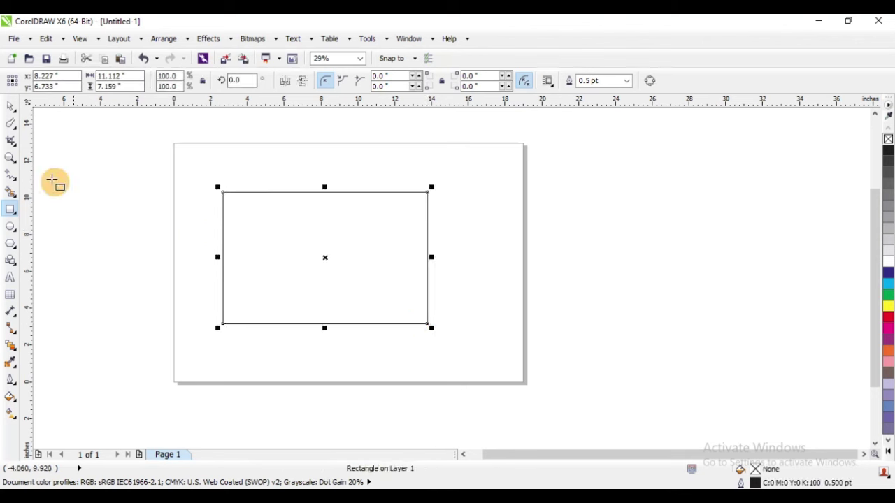
{"action": "left_click", "coordinate": [11, 107]}
{"action": "left_click_drag", "start_coordinate": [275, 257], "coordinate": [292, 255]}
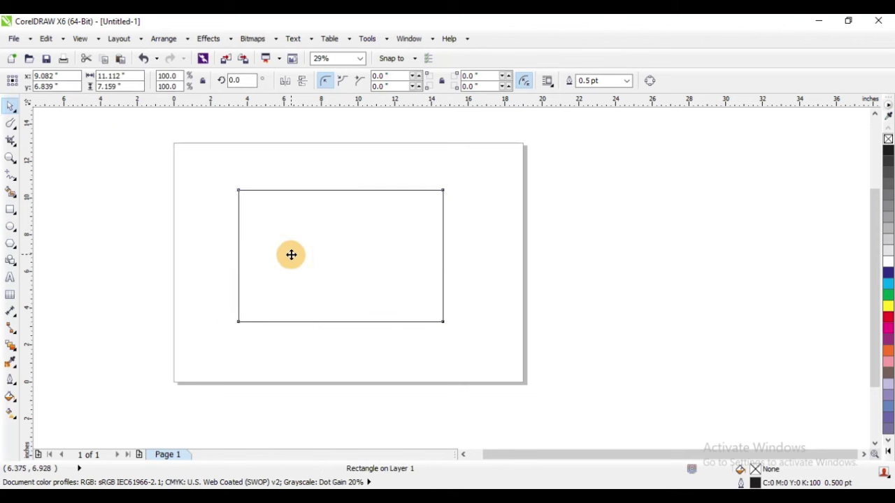
Step: Distort the left half of the rectangle's top edge into irregular bumps and notches with the Smudge Brush
{"action": "key", "text": "z"}
{"action": "left_click_drag", "start_coordinate": [183, 167], "coordinate": [564, 352]}
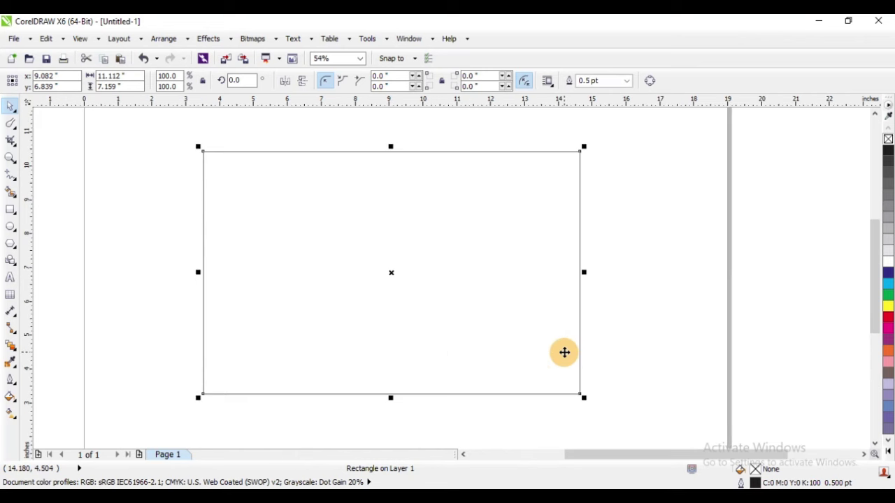
{"action": "left_click", "coordinate": [10, 128]}
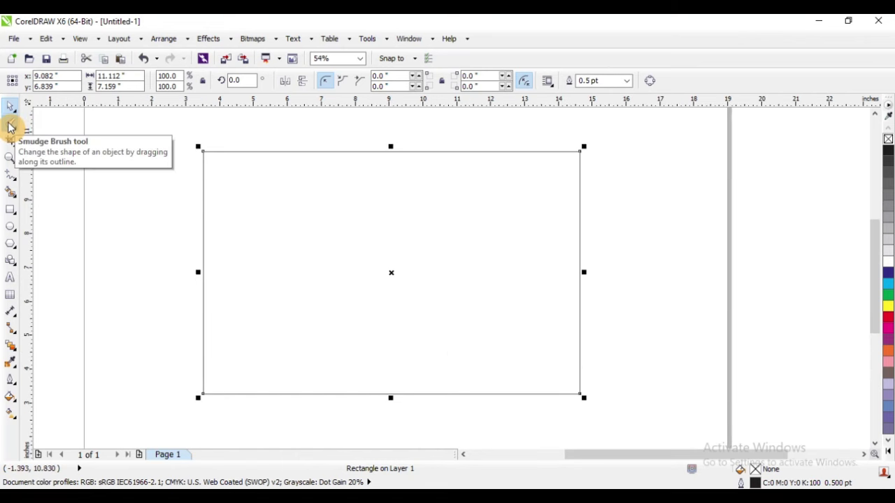
{"action": "left_click", "coordinate": [11, 128]}
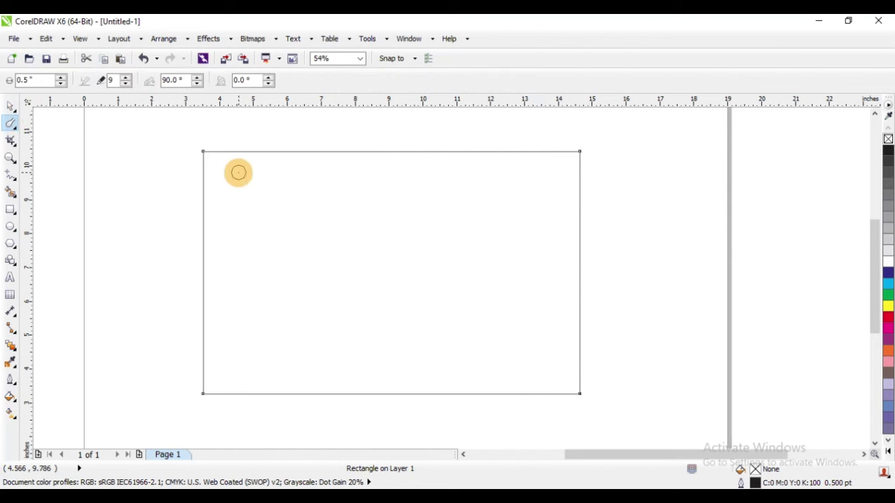
{"action": "left_click_drag", "start_coordinate": [147, 134], "coordinate": [659, 264]}
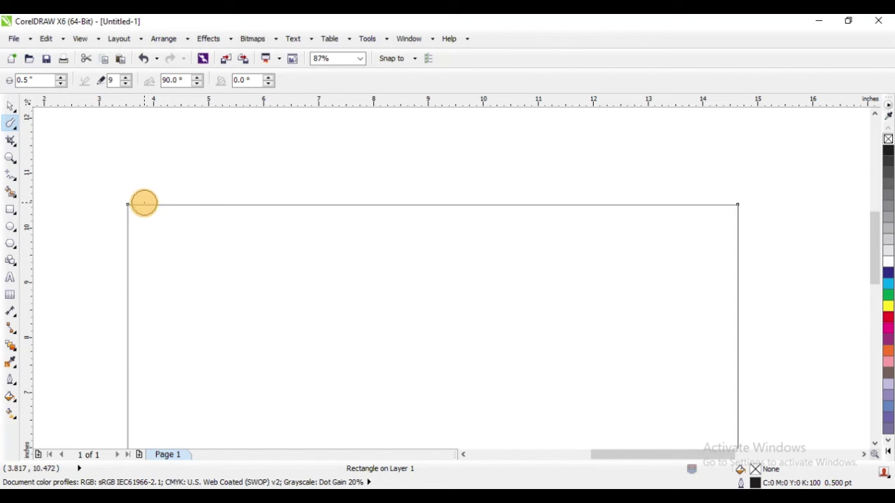
{"action": "mouse_move", "coordinate": [144, 203]}
{"action": "left_mouse_down"}
{"action": "mouse_move", "coordinate": [172, 198]}
{"action": "mouse_move", "coordinate": [181, 215]}
{"action": "mouse_move", "coordinate": [198, 196]}
{"action": "mouse_move", "coordinate": [203, 221]}
{"action": "mouse_move", "coordinate": [258, 218]}
{"action": "mouse_move", "coordinate": [273, 200]}
{"action": "mouse_move", "coordinate": [280, 213]}
{"action": "mouse_move", "coordinate": [328, 218]}
{"action": "mouse_move", "coordinate": [351, 203]}
{"action": "mouse_move", "coordinate": [371, 215]}
{"action": "mouse_move", "coordinate": [387, 198]}
{"action": "mouse_move", "coordinate": [400, 224]}
{"action": "left_mouse_up"}
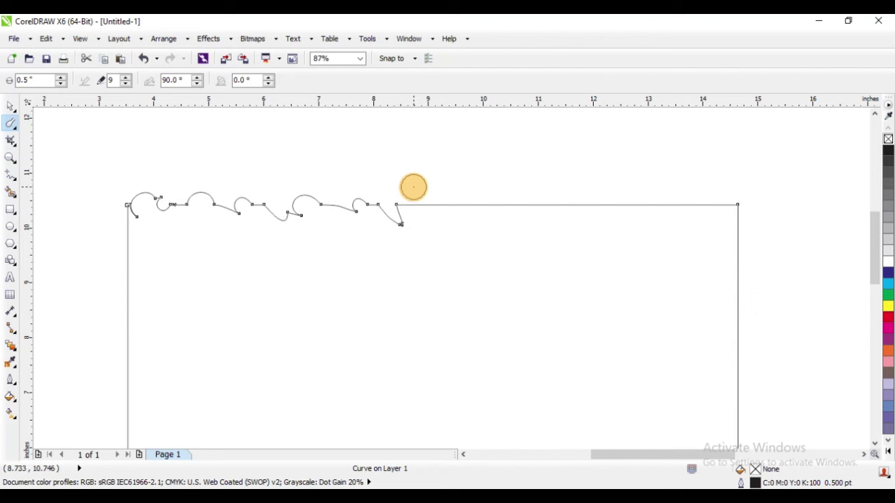
{"action": "left_click_drag", "start_coordinate": [413, 187], "coordinate": [453, 229]}
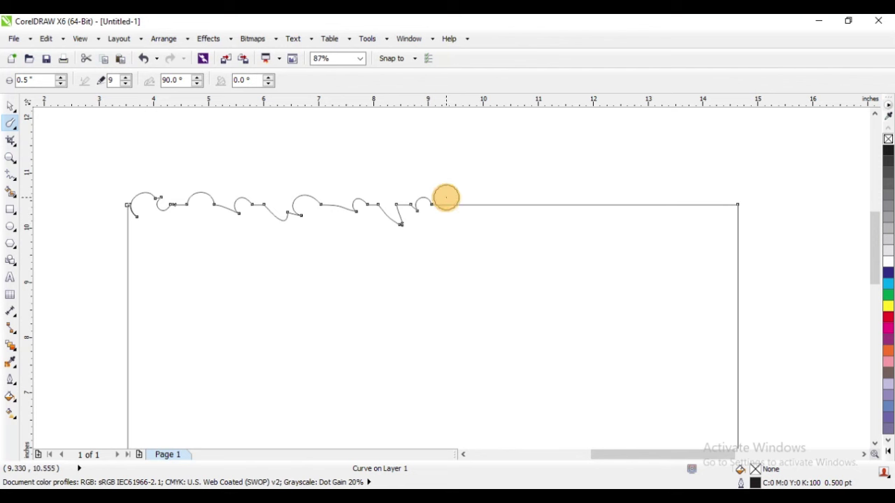
{"action": "left_click_drag", "start_coordinate": [451, 221], "coordinate": [478, 188]}
{"action": "left_click_drag", "start_coordinate": [478, 242], "coordinate": [505, 201]}
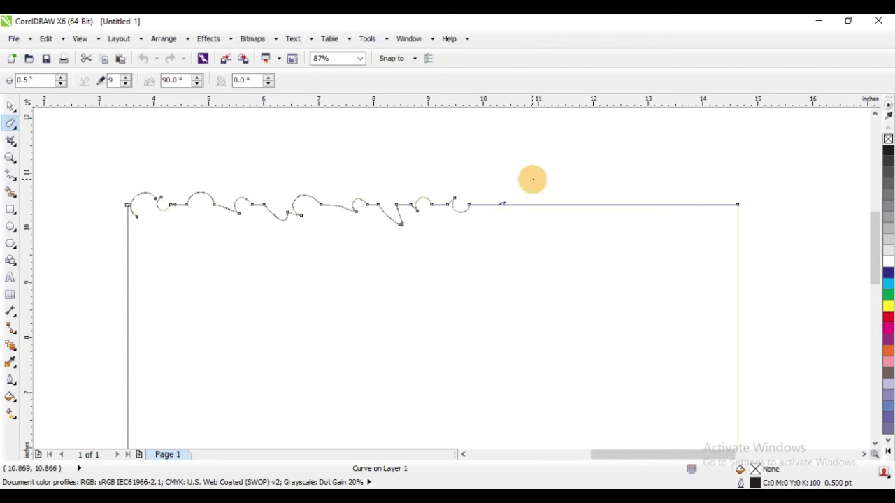
Step: Smudge hooks and notches along the rest of the top edge up to the rectangle's upper-right corner
{"action": "scroll", "coordinate": [533, 193], "scroll_direction": "up", "scroll_amount": 3}
{"action": "mouse_move", "coordinate": [471, 253]}
{"action": "left_mouse_down"}
{"action": "mouse_move", "coordinate": [545, 186]}
{"action": "mouse_move", "coordinate": [566, 200]}
{"action": "left_mouse_up"}
{"action": "left_click_drag", "start_coordinate": [636, 244], "coordinate": [682, 201]}
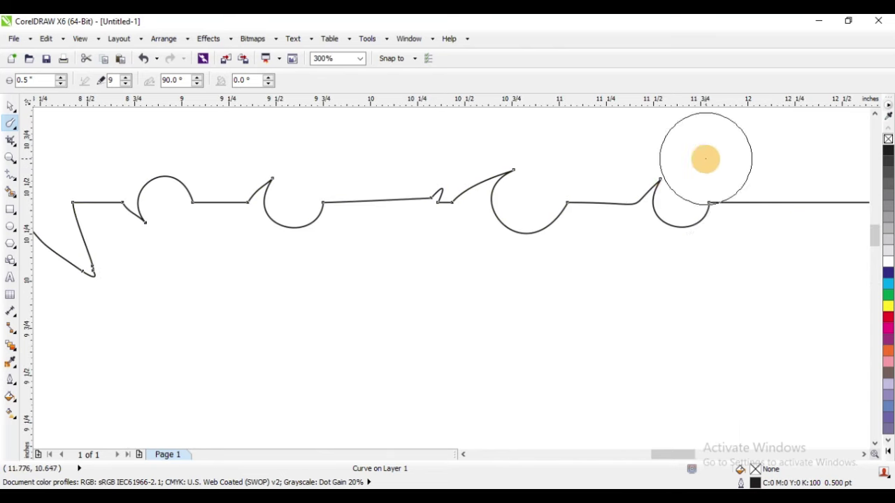
{"action": "scroll", "coordinate": [570, 210], "scroll_direction": "down", "scroll_amount": 2}
{"action": "scroll", "coordinate": [724, 232], "scroll_direction": "up", "scroll_amount": 2}
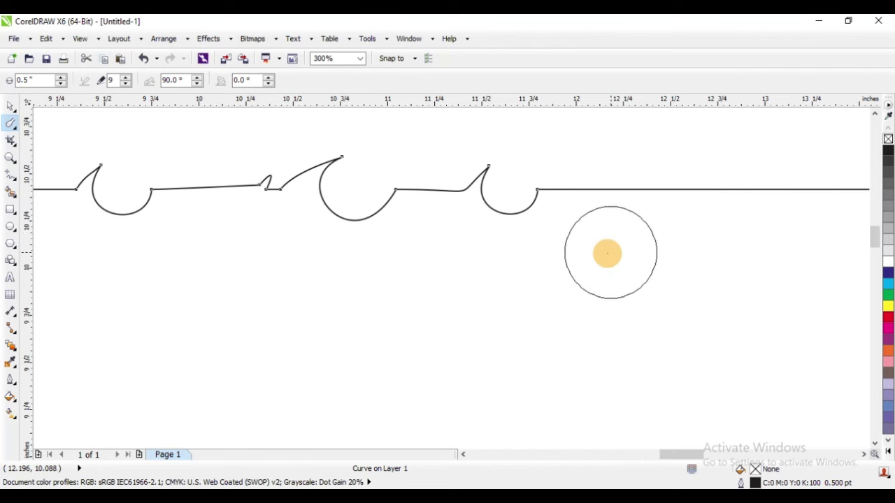
{"action": "left_click_drag", "start_coordinate": [605, 254], "coordinate": [715, 163]}
{"action": "scroll", "coordinate": [568, 214], "scroll_direction": "down", "scroll_amount": 3}
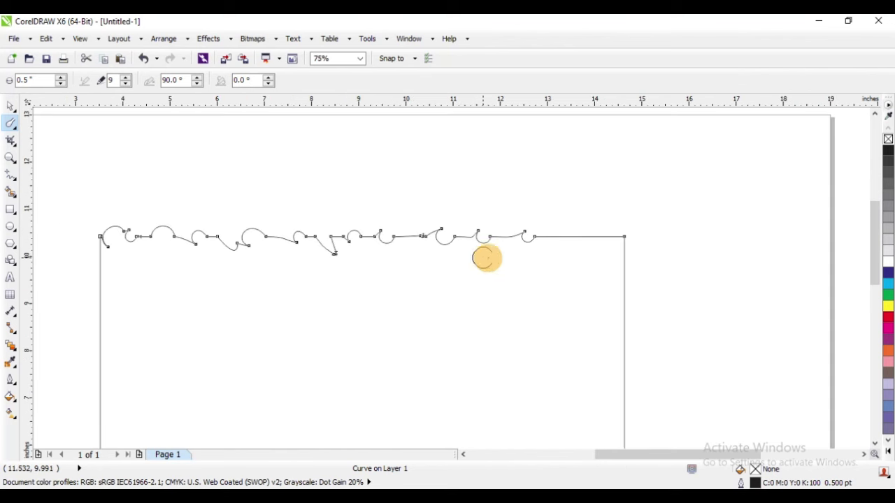
{"action": "scroll", "coordinate": [611, 256], "scroll_direction": "up", "scroll_amount": 3}
{"action": "mouse_move", "coordinate": [409, 212]}
{"action": "left_mouse_down"}
{"action": "mouse_move", "coordinate": [419, 183]}
{"action": "mouse_move", "coordinate": [455, 144]}
{"action": "left_mouse_up"}
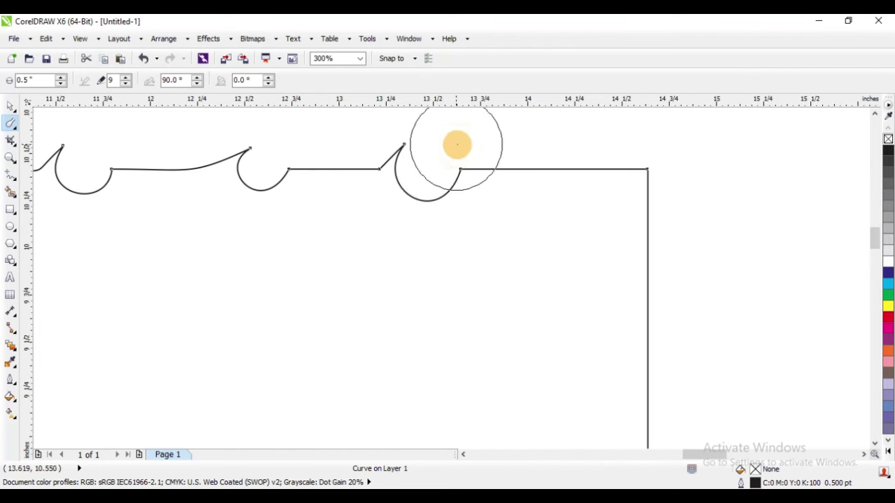
{"action": "scroll", "coordinate": [380, 279], "scroll_direction": "down", "scroll_amount": 1}
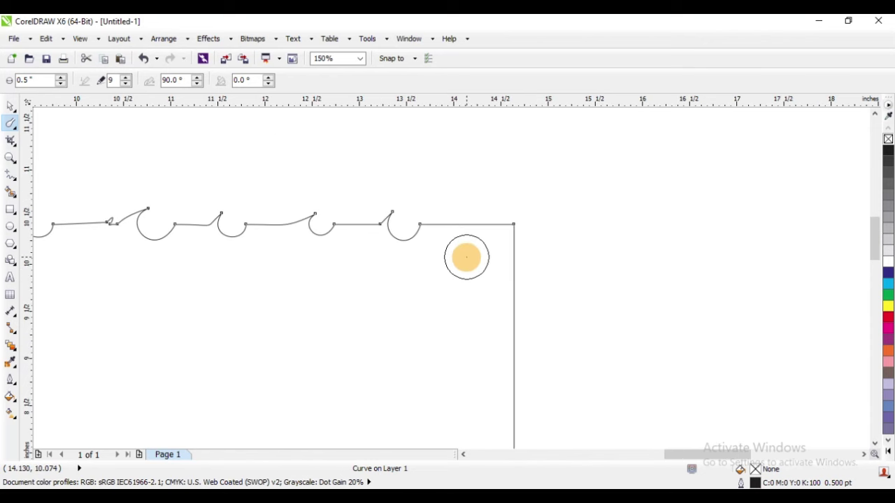
{"action": "scroll", "coordinate": [458, 238], "scroll_direction": "up", "scroll_amount": 1}
{"action": "left_click_drag", "start_coordinate": [470, 180], "coordinate": [488, 266]}
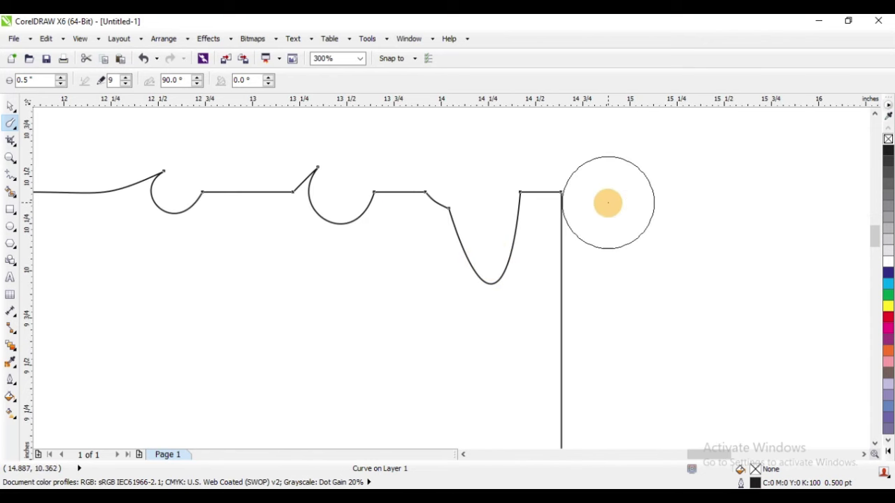
Step: Smudge wavy bumps along the upper part of the rectangle's right edge
{"action": "left_click_drag", "start_coordinate": [608, 200], "coordinate": [535, 329]}
{"action": "scroll", "coordinate": [564, 172], "scroll_direction": "down", "scroll_amount": 1}
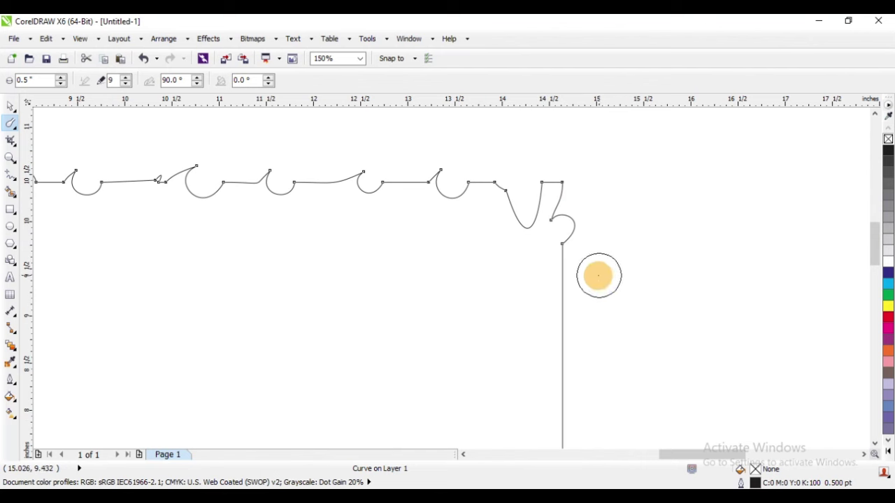
{"action": "mouse_move", "coordinate": [595, 273]}
{"action": "left_mouse_down"}
{"action": "mouse_move", "coordinate": [595, 340]}
{"action": "mouse_move", "coordinate": [599, 294]}
{"action": "left_mouse_up"}
{"action": "mouse_move", "coordinate": [592, 255]}
{"action": "left_mouse_down"}
{"action": "mouse_move", "coordinate": [546, 270]}
{"action": "mouse_move", "coordinate": [540, 288]}
{"action": "mouse_move", "coordinate": [549, 191]}
{"action": "mouse_move", "coordinate": [551, 256]}
{"action": "left_mouse_up"}
{"action": "scroll", "coordinate": [538, 250], "scroll_direction": "down", "scroll_amount": 2}
{"action": "scroll", "coordinate": [551, 216], "scroll_direction": "up", "scroll_amount": 1}
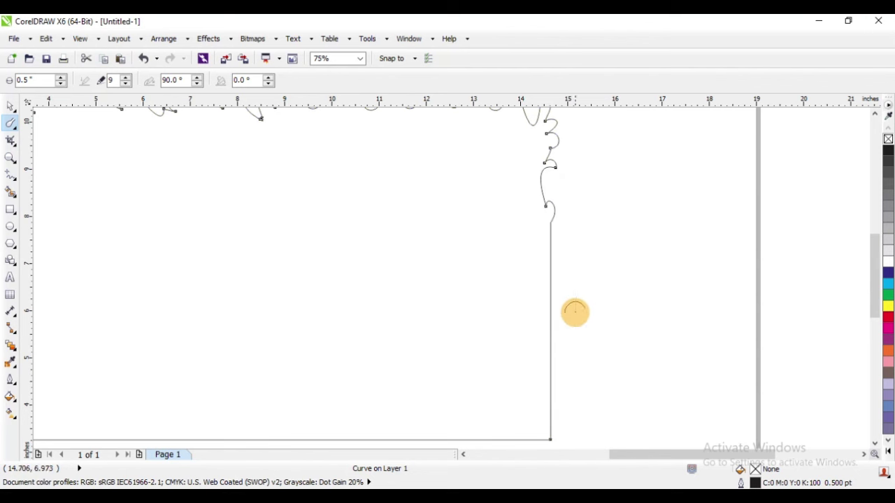
Step: Set the Smudge Brush tilt to 45° and distort the right edge down toward the lower corner
{"action": "left_click", "coordinate": [197, 83]}
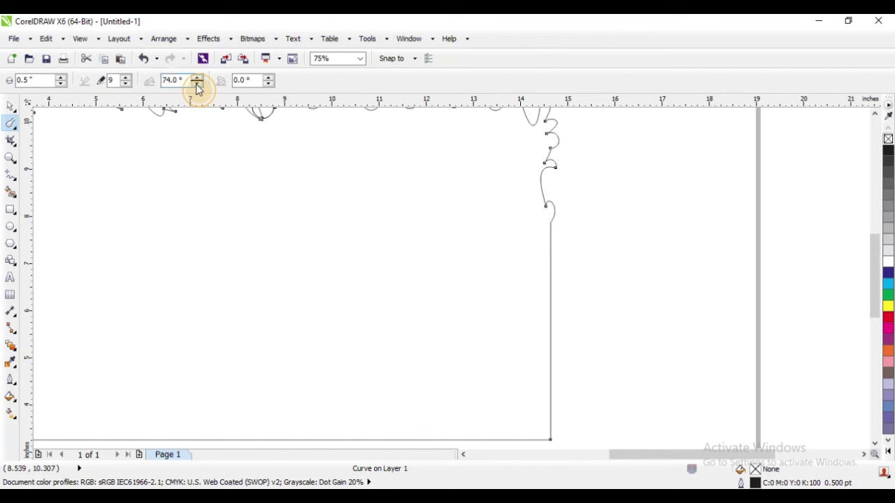
{"action": "left_click", "coordinate": [197, 84]}
{"action": "left_click", "coordinate": [197, 84]}
{"action": "left_click", "coordinate": [197, 84]}
{"action": "left_click", "coordinate": [197, 84]}
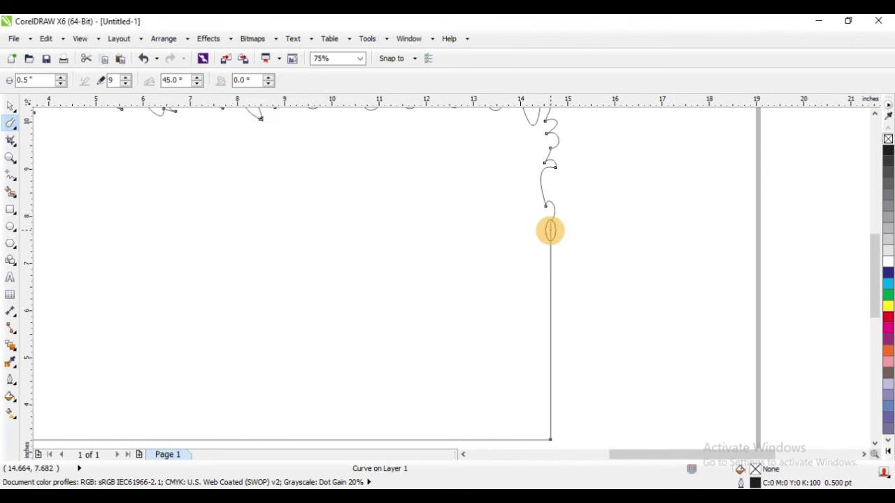
{"action": "mouse_move", "coordinate": [549, 231]}
{"action": "left_mouse_down"}
{"action": "mouse_move", "coordinate": [552, 299]}
{"action": "mouse_move", "coordinate": [541, 277]}
{"action": "mouse_move", "coordinate": [555, 324]}
{"action": "mouse_move", "coordinate": [542, 339]}
{"action": "mouse_move", "coordinate": [579, 396]}
{"action": "mouse_move", "coordinate": [572, 385]}
{"action": "left_mouse_up"}
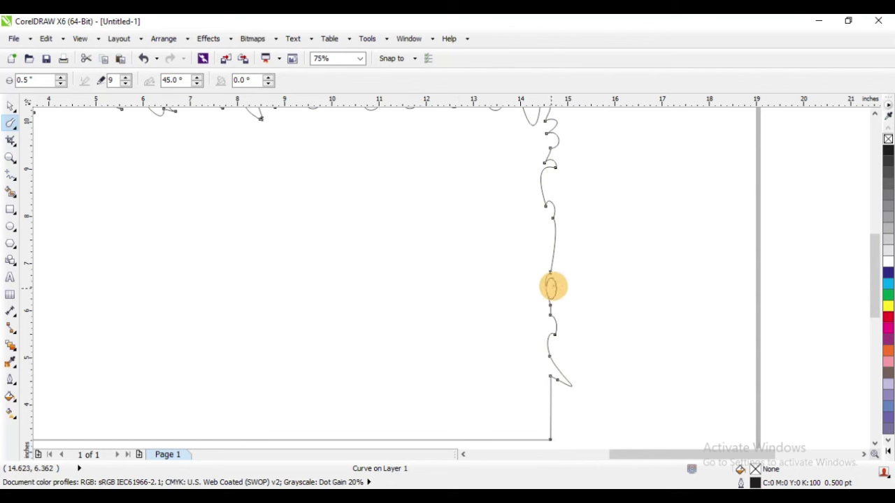
Step: Smudge the end of the right edge, the lower-right corner and the start of the bottom edge
{"action": "key", "text": "F3"}
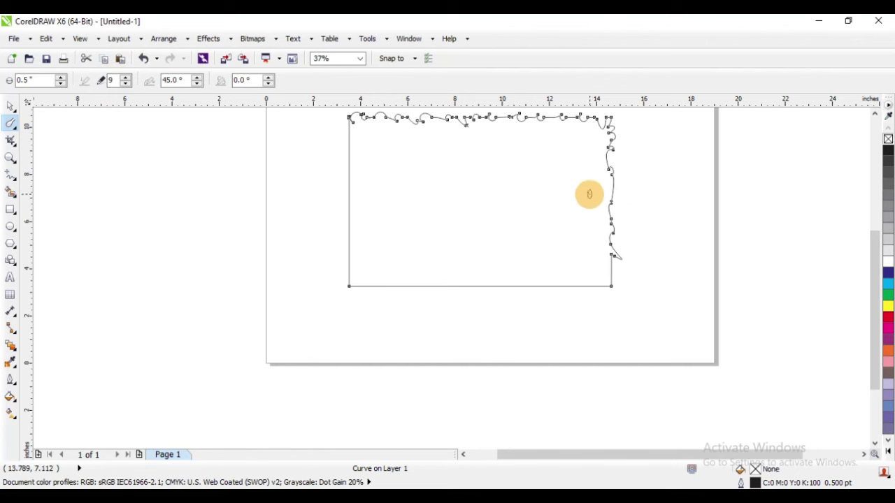
{"action": "scroll", "coordinate": [633, 285], "scroll_direction": "up", "scroll_amount": 8}
{"action": "mouse_move", "coordinate": [622, 270]}
{"action": "left_mouse_down"}
{"action": "mouse_move", "coordinate": [638, 309]}
{"action": "mouse_move", "coordinate": [642, 355]}
{"action": "mouse_move", "coordinate": [638, 378]}
{"action": "mouse_move", "coordinate": [605, 381]}
{"action": "left_mouse_up"}
{"action": "scroll", "coordinate": [583, 242], "scroll_direction": "down", "scroll_amount": 5}
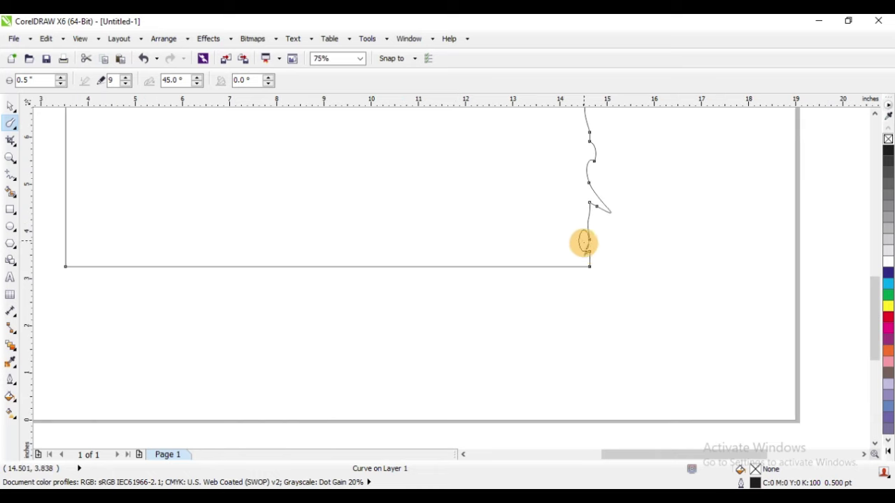
{"action": "scroll", "coordinate": [592, 276], "scroll_direction": "up", "scroll_amount": 5}
{"action": "mouse_move", "coordinate": [592, 276]}
{"action": "left_mouse_down"}
{"action": "mouse_move", "coordinate": [566, 309]}
{"action": "mouse_move", "coordinate": [505, 307]}
{"action": "mouse_move", "coordinate": [481, 287]}
{"action": "mouse_move", "coordinate": [449, 318]}
{"action": "mouse_move", "coordinate": [432, 321]}
{"action": "mouse_move", "coordinate": [389, 305]}
{"action": "left_mouse_up"}
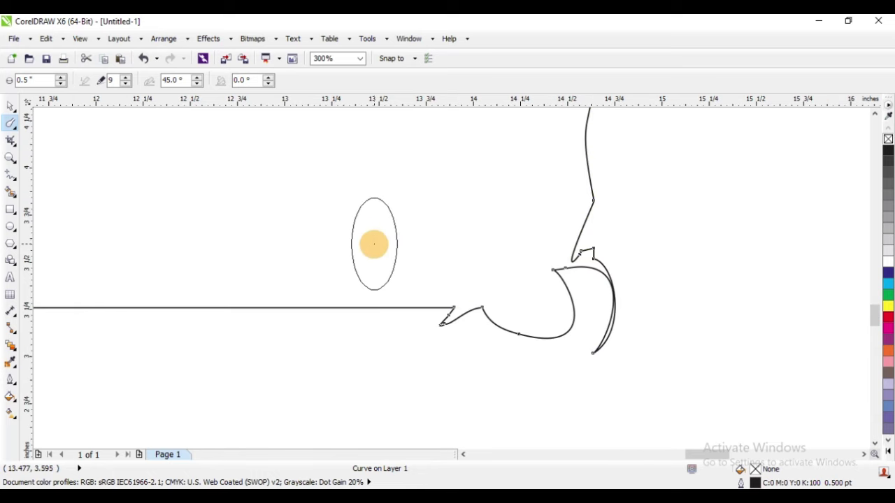
Step: Set the smudge dryout to 10 and distort the right part of the bottom edge into waves
{"action": "left_click", "coordinate": [128, 84]}
{"action": "left_click", "coordinate": [128, 85]}
{"action": "left_click", "coordinate": [128, 85]}
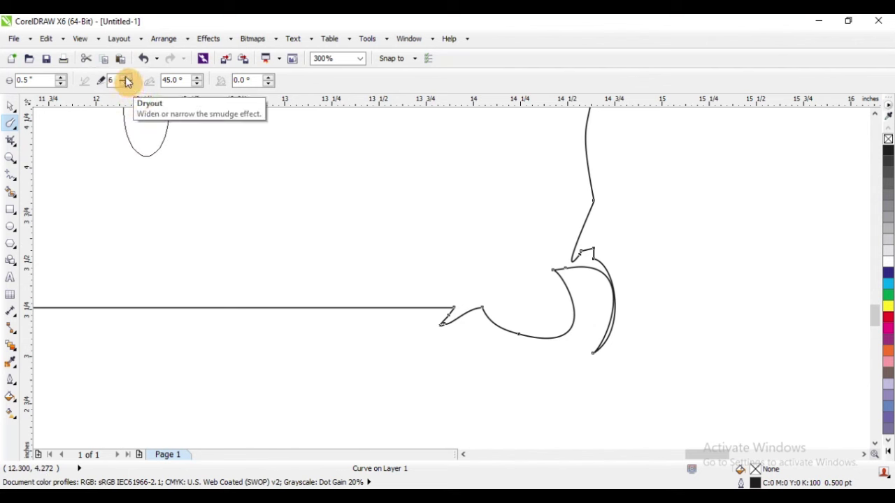
{"action": "left_click", "coordinate": [125, 78]}
{"action": "left_click", "coordinate": [125, 79]}
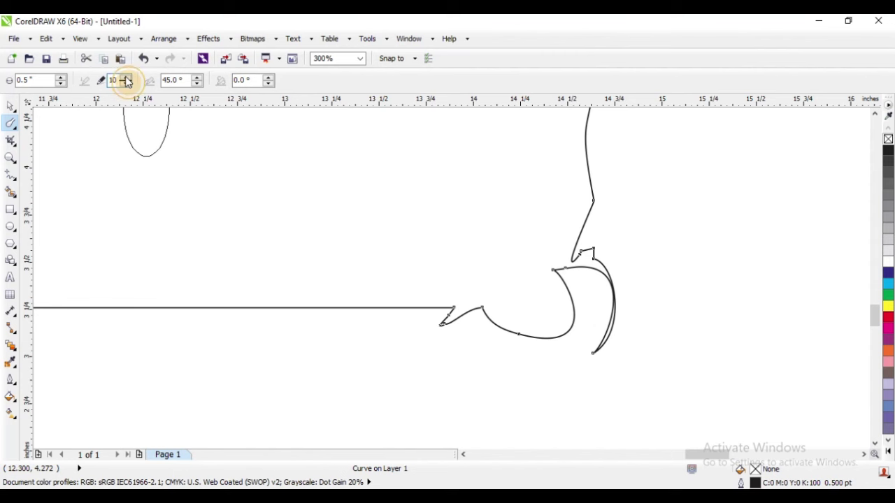
{"action": "mouse_move", "coordinate": [355, 301]}
{"action": "left_mouse_down"}
{"action": "mouse_move", "coordinate": [318, 310]}
{"action": "mouse_move", "coordinate": [104, 315]}
{"action": "left_mouse_up"}
{"action": "scroll", "coordinate": [509, 254], "scroll_direction": "down", "scroll_amount": 2}
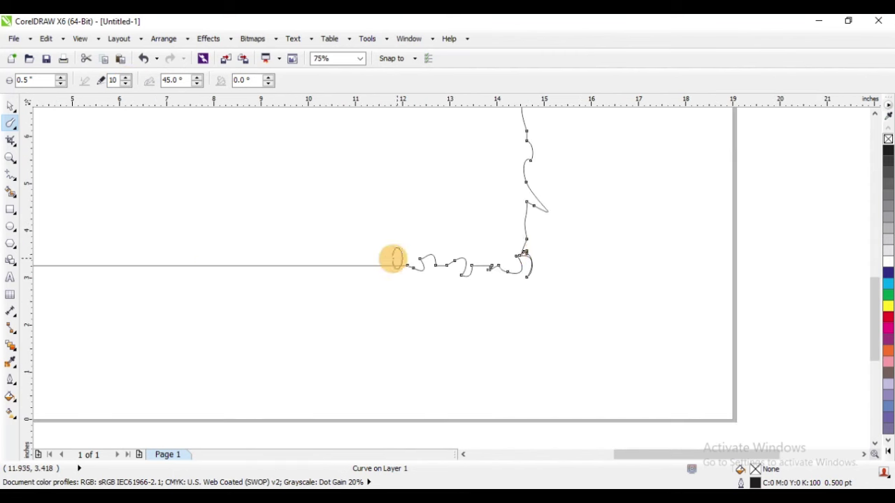
{"action": "scroll", "coordinate": [394, 258], "scroll_direction": "up", "scroll_amount": 2}
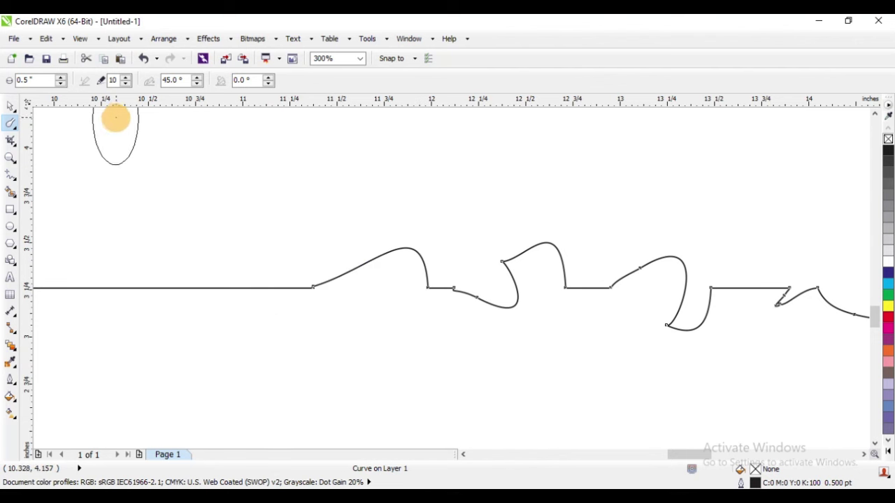
Step: Set the brush nib size to 0.67 inches and smudge further left along the bottom edge
{"action": "left_click", "coordinate": [28, 81]}
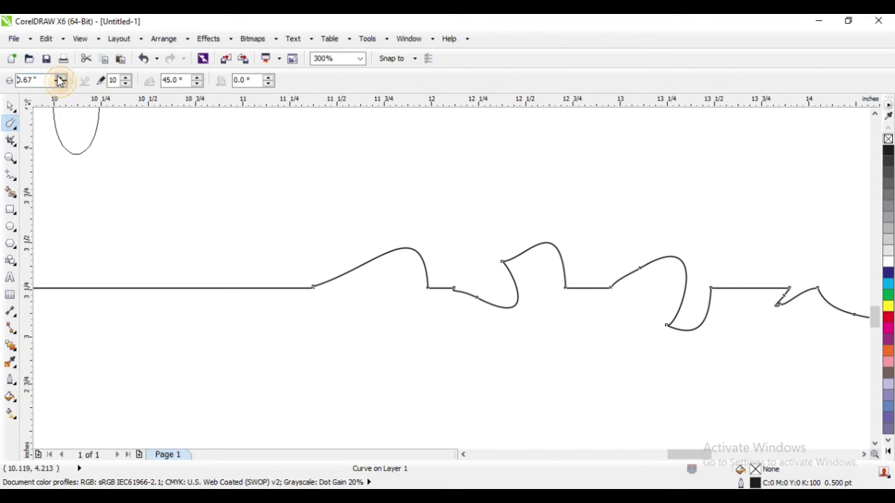
{"action": "mouse_move", "coordinate": [202, 268]}
{"action": "left_mouse_down"}
{"action": "mouse_move", "coordinate": [210, 306]}
{"action": "mouse_move", "coordinate": [236, 249]}
{"action": "left_mouse_up"}
{"action": "scroll", "coordinate": [374, 255], "scroll_direction": "down", "scroll_amount": 4}
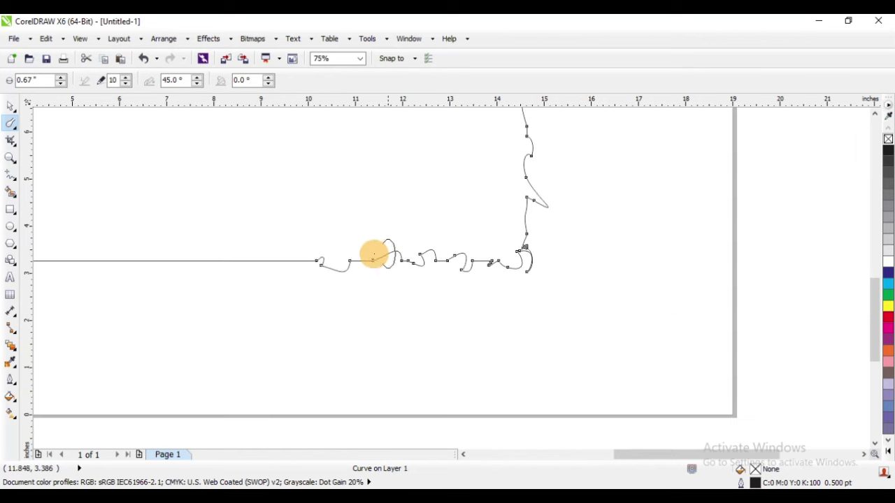
{"action": "left_click_drag", "start_coordinate": [374, 256], "coordinate": [230, 257]}
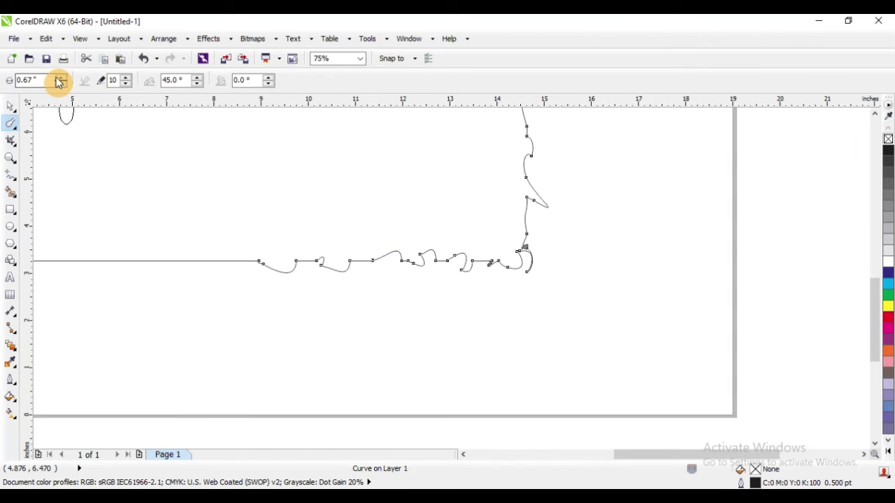
Step: Set the brush nib size to 2.0 inches and smudge a large bulge into the bottom edge
{"action": "left_click_drag", "start_coordinate": [49, 81], "coordinate": [4, 81]}
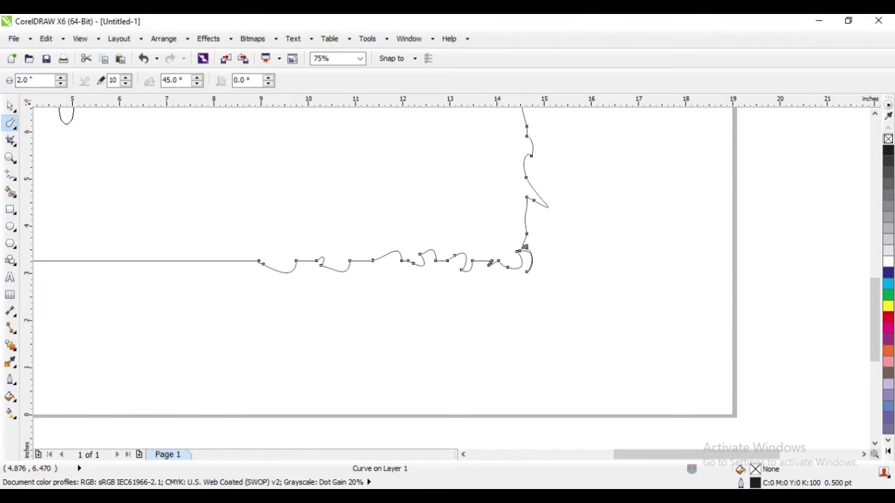
{"action": "mouse_move", "coordinate": [254, 224]}
{"action": "left_mouse_down"}
{"action": "mouse_move", "coordinate": [231, 255]}
{"action": "mouse_move", "coordinate": [110, 260]}
{"action": "mouse_move", "coordinate": [136, 259]}
{"action": "left_mouse_up"}
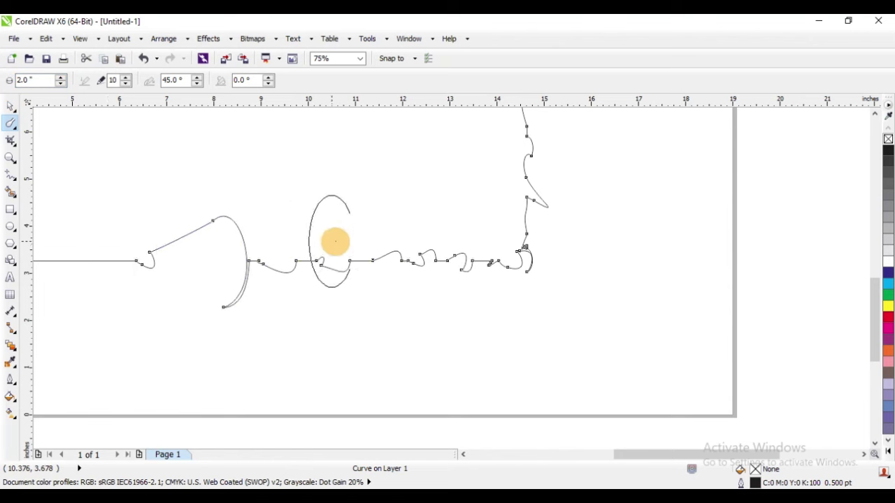
Step: Smudge another large bulge into the bottom edge, then distort the lower-left corner area and the left edge into spikes
{"action": "scroll", "coordinate": [330, 242], "scroll_direction": "down", "scroll_amount": 2}
{"action": "scroll", "coordinate": [296, 249], "scroll_direction": "up", "scroll_amount": 1}
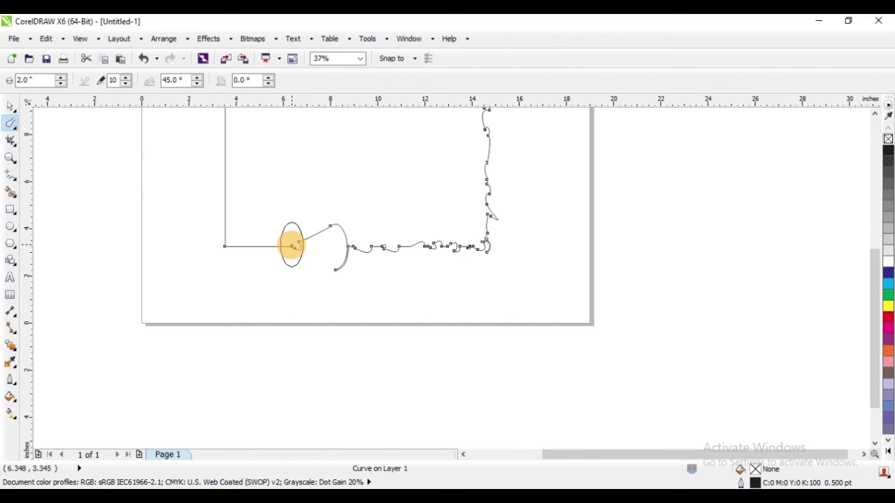
{"action": "scroll", "coordinate": [290, 246], "scroll_direction": "up", "scroll_amount": 1}
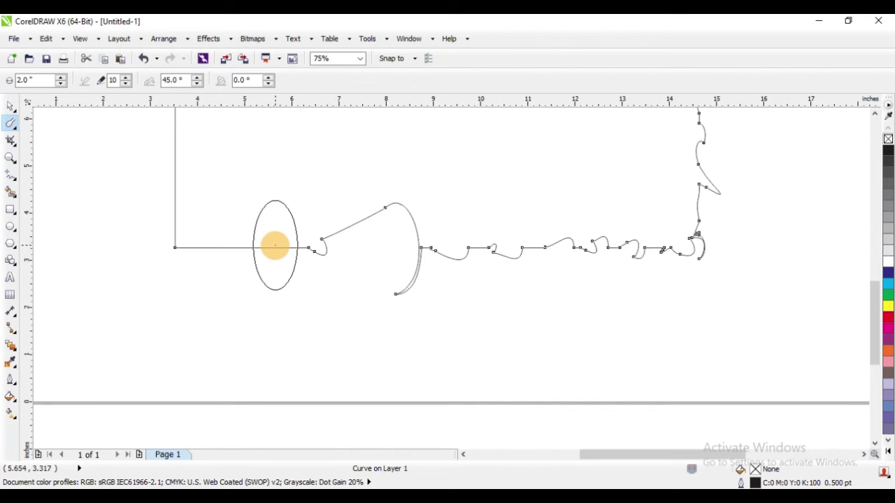
{"action": "mouse_move", "coordinate": [274, 245]}
{"action": "left_mouse_down"}
{"action": "mouse_move", "coordinate": [294, 245]}
{"action": "mouse_move", "coordinate": [240, 254]}
{"action": "mouse_move", "coordinate": [194, 239]}
{"action": "mouse_move", "coordinate": [164, 168]}
{"action": "mouse_move", "coordinate": [248, 170]}
{"action": "left_mouse_up"}
{"action": "scroll", "coordinate": [177, 252], "scroll_direction": "down", "scroll_amount": 1}
{"action": "scroll", "coordinate": [203, 349], "scroll_direction": "down", "scroll_amount": 1}
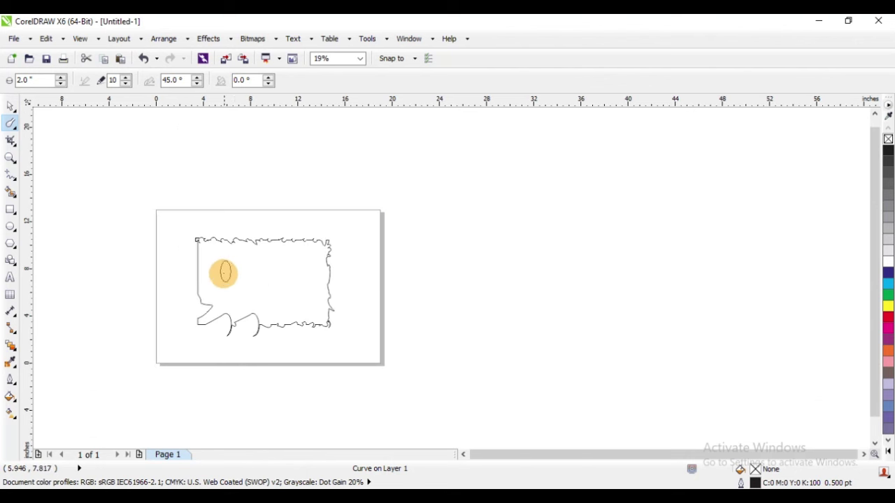
{"action": "scroll", "coordinate": [223, 270], "scroll_direction": "up", "scroll_amount": 1}
{"action": "mouse_move", "coordinate": [169, 236]}
{"action": "left_mouse_down"}
{"action": "mouse_move", "coordinate": [184, 330]}
{"action": "mouse_move", "coordinate": [240, 280]}
{"action": "mouse_move", "coordinate": [172, 254]}
{"action": "mouse_move", "coordinate": [215, 415]}
{"action": "left_mouse_up"}
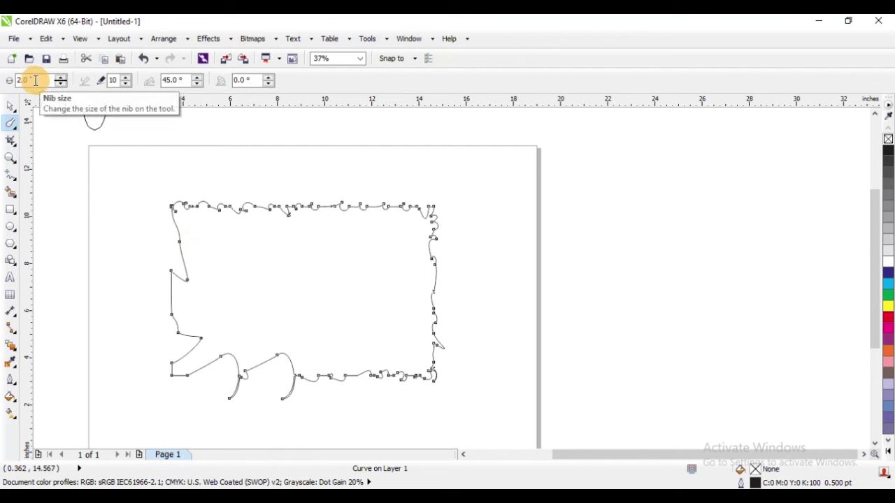
Step: Set the brush nib size to 0.5 inches
{"action": "left_click_drag", "start_coordinate": [35, 80], "coordinate": [2, 84]}
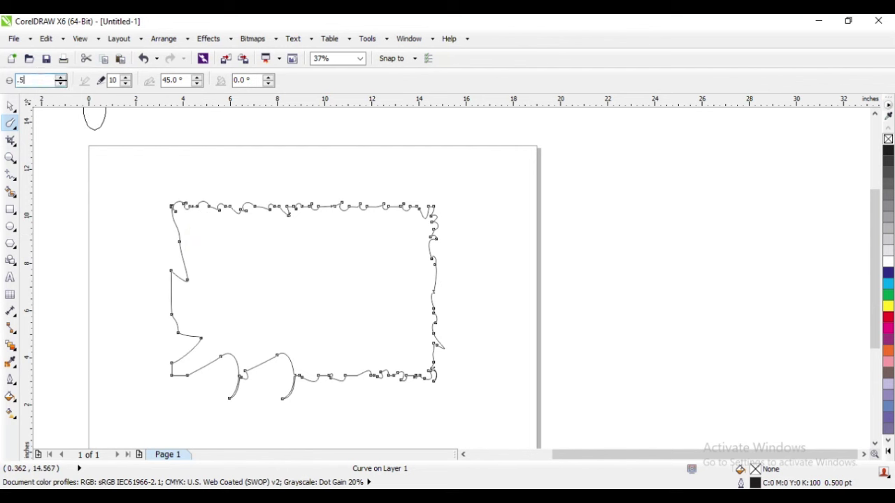
{"action": "scroll", "coordinate": [359, 219], "scroll_direction": "up", "scroll_amount": 1}
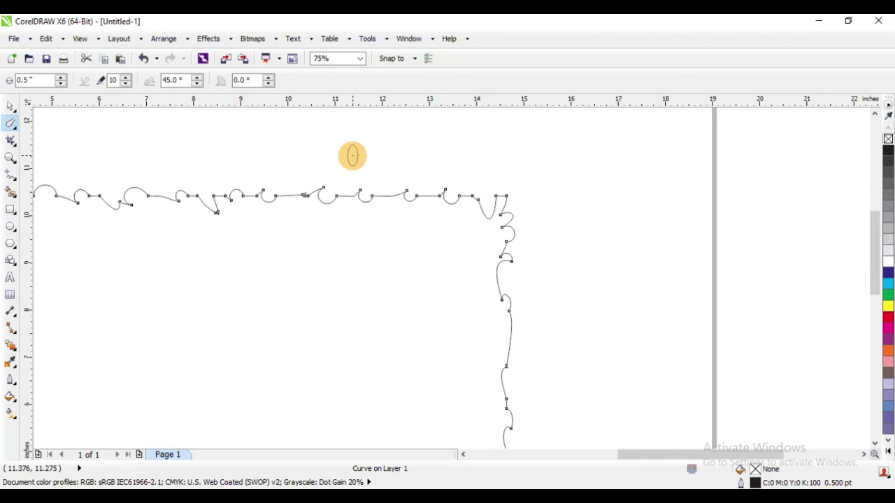
{"action": "scroll", "coordinate": [316, 130], "scroll_direction": "down", "scroll_amount": 2}
{"action": "scroll", "coordinate": [256, 192], "scroll_direction": "up", "scroll_amount": 1}
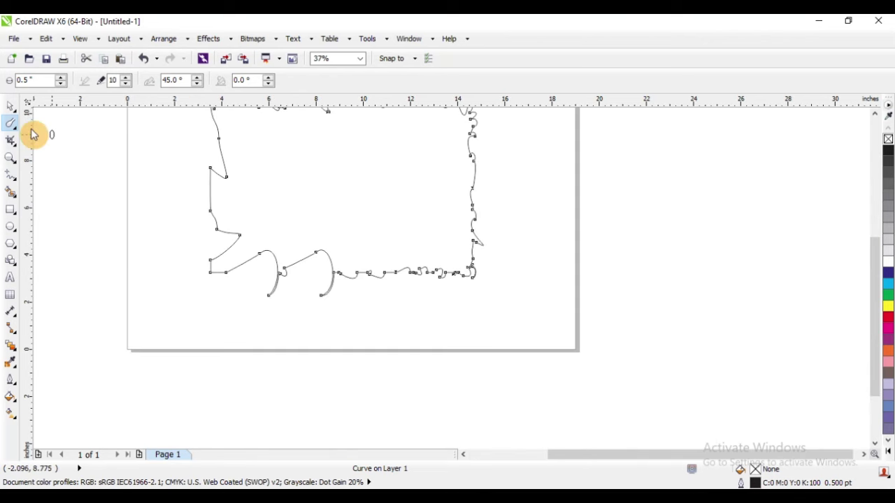
Step: Fill the distorted rectangle with solid black (K 100)
{"action": "left_click", "coordinate": [10, 105]}
{"action": "scroll", "coordinate": [311, 254], "scroll_direction": "down", "scroll_amount": 1}
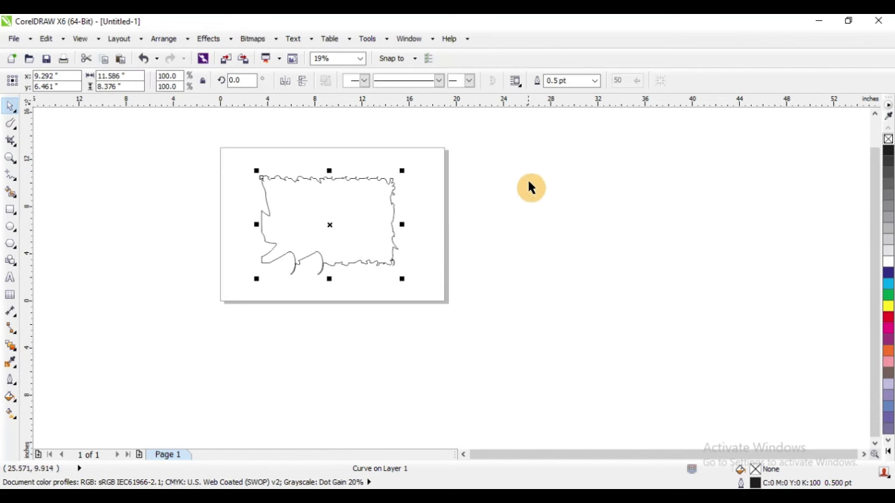
{"action": "left_click", "coordinate": [359, 186]}
{"action": "key", "text": "F2"}
{"action": "left_click_drag", "start_coordinate": [200, 138], "coordinate": [524, 310]}
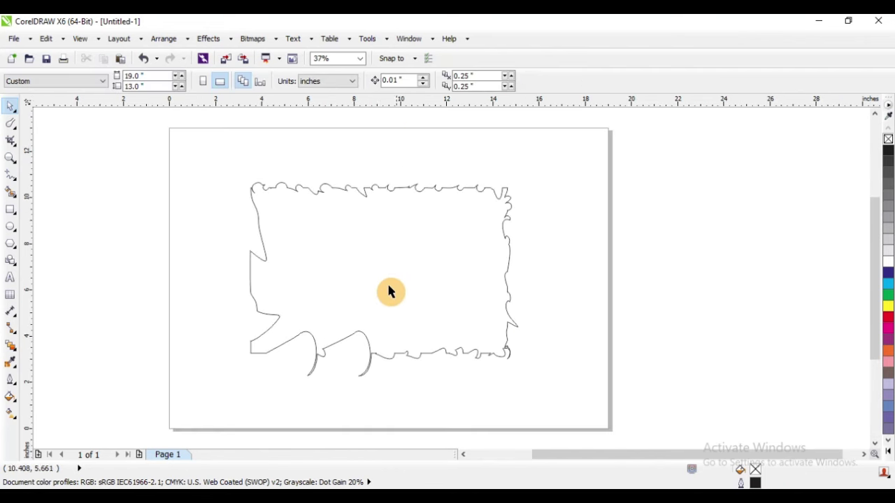
{"action": "left_click", "coordinate": [386, 255]}
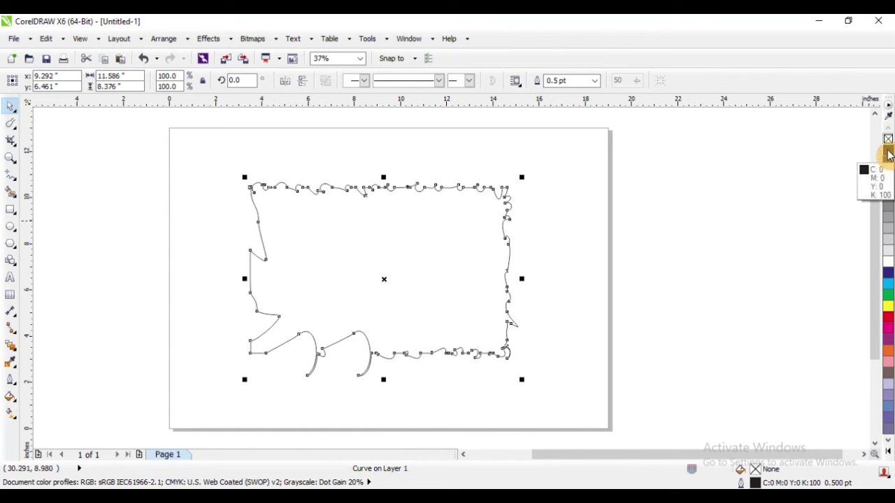
{"action": "left_click", "coordinate": [889, 154]}
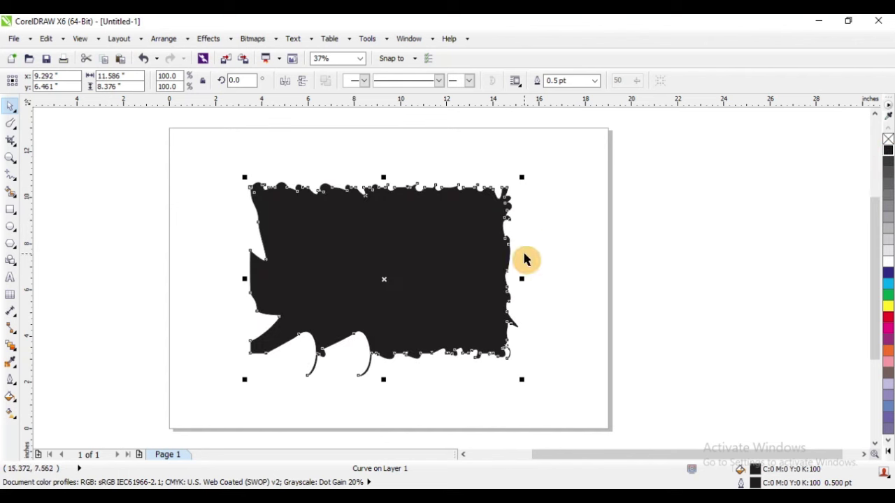
{"action": "left_click", "coordinate": [551, 175]}
Step: Scale the black shape down to about 31% and move it into the page's upper-left corner
{"action": "left_click", "coordinate": [422, 249]}
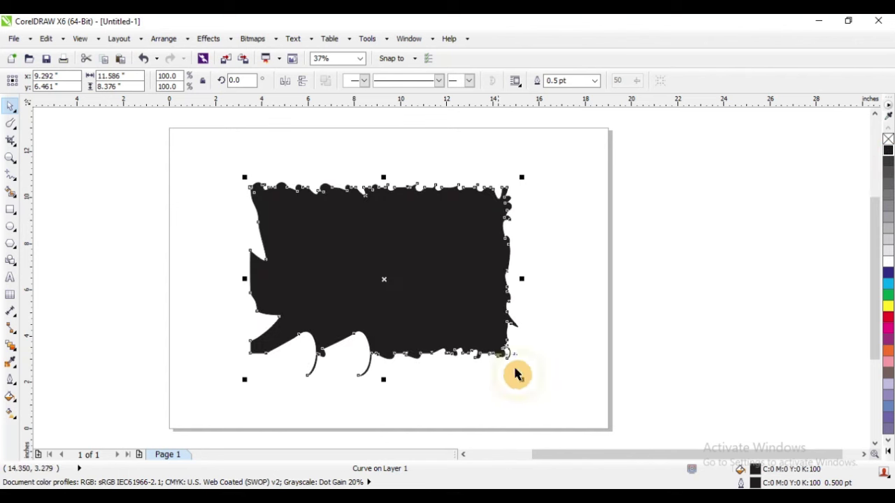
{"action": "left_click_drag", "start_coordinate": [522, 379], "coordinate": [411, 249]}
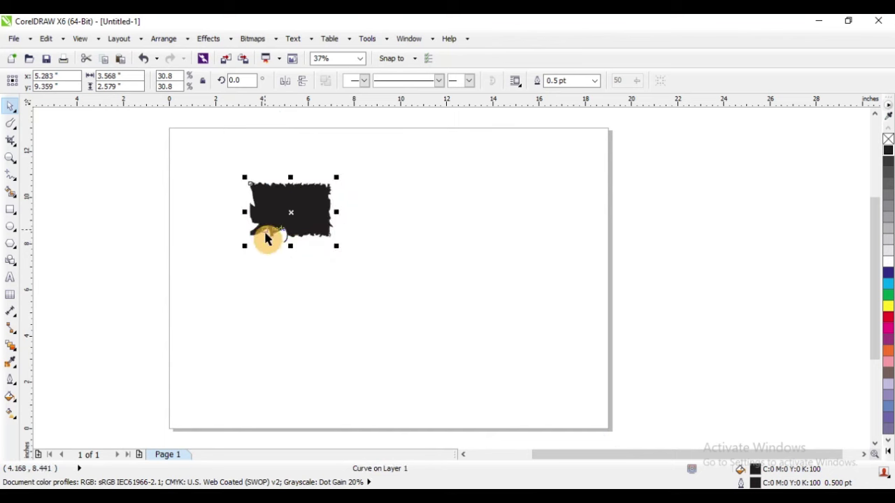
{"action": "left_click_drag", "start_coordinate": [287, 206], "coordinate": [219, 163]}
{"action": "left_click", "coordinate": [421, 190]}
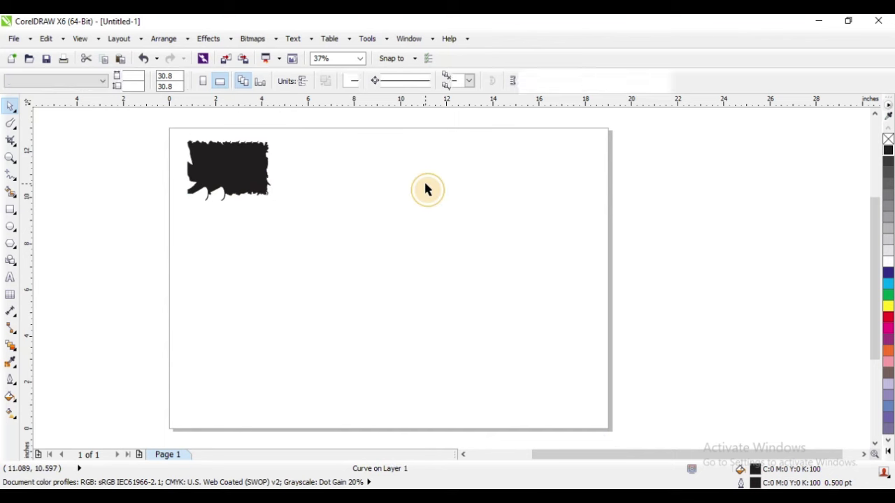
Step: Draw a second rectangle about 6.86 by 4.48 inches to the right of the black shape
{"action": "left_click", "coordinate": [7, 212]}
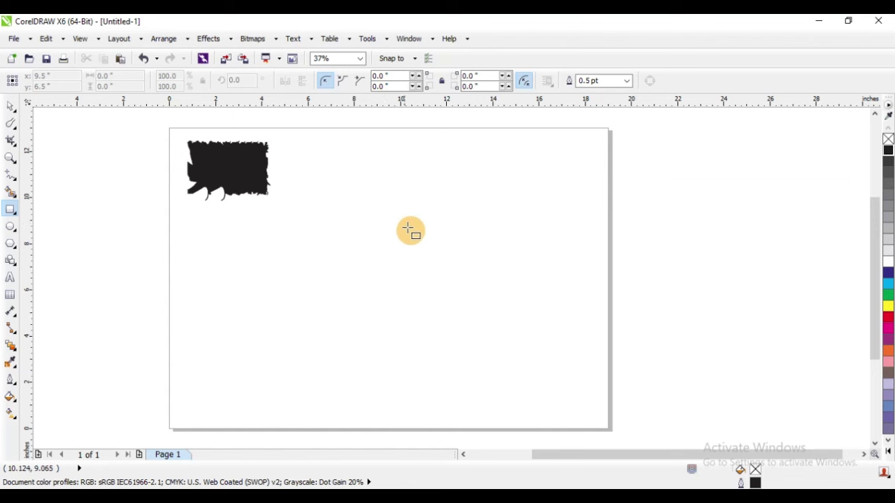
{"action": "left_click_drag", "start_coordinate": [335, 161], "coordinate": [493, 264]}
{"action": "left_click", "coordinate": [11, 106]}
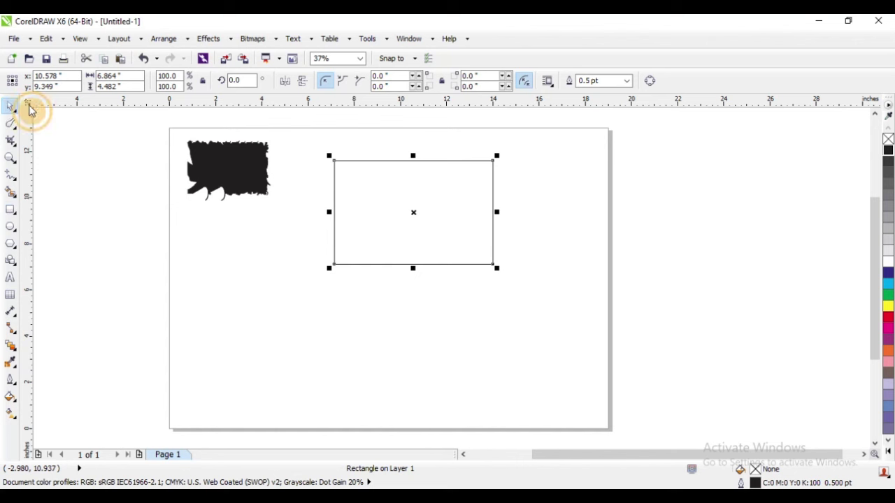
{"action": "left_click_drag", "start_coordinate": [353, 194], "coordinate": [592, 322]}
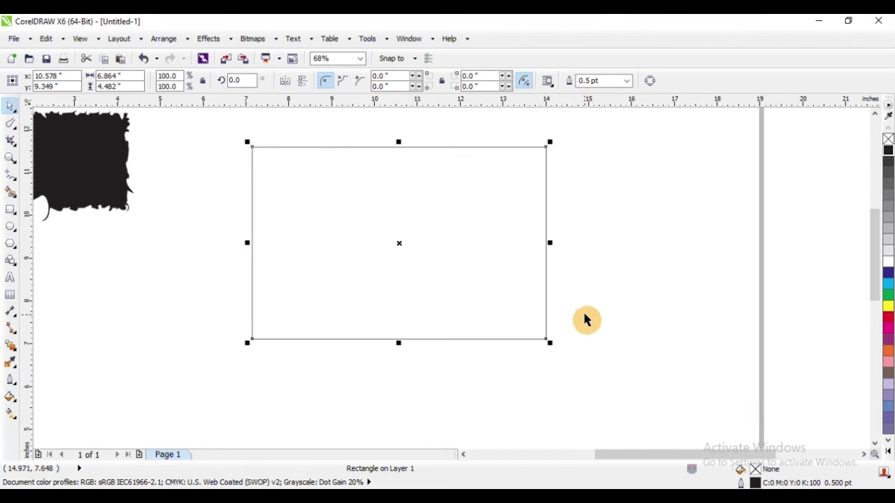
Step: Try smudging the new rectangle's top edge near its left end with a nib size of 0.125 inches
{"action": "left_click", "coordinate": [15, 126]}
{"action": "scroll", "coordinate": [349, 132], "scroll_direction": "up", "scroll_amount": 2}
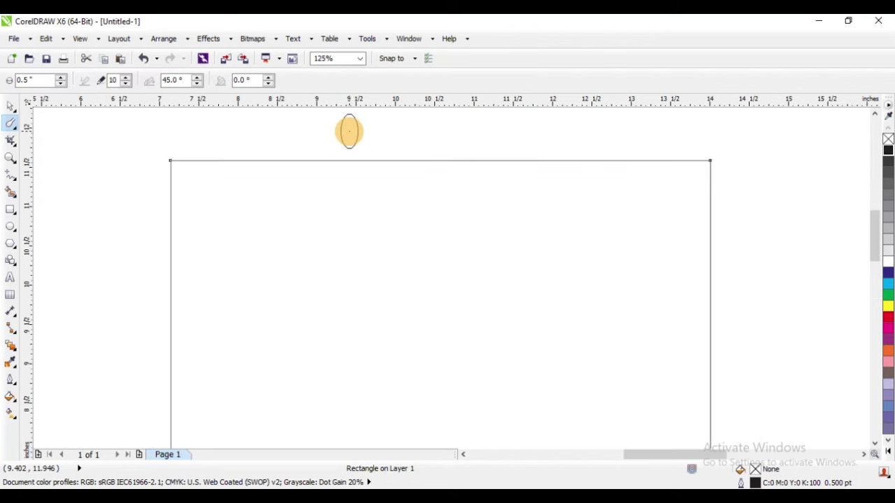
{"action": "left_click", "coordinate": [62, 84]}
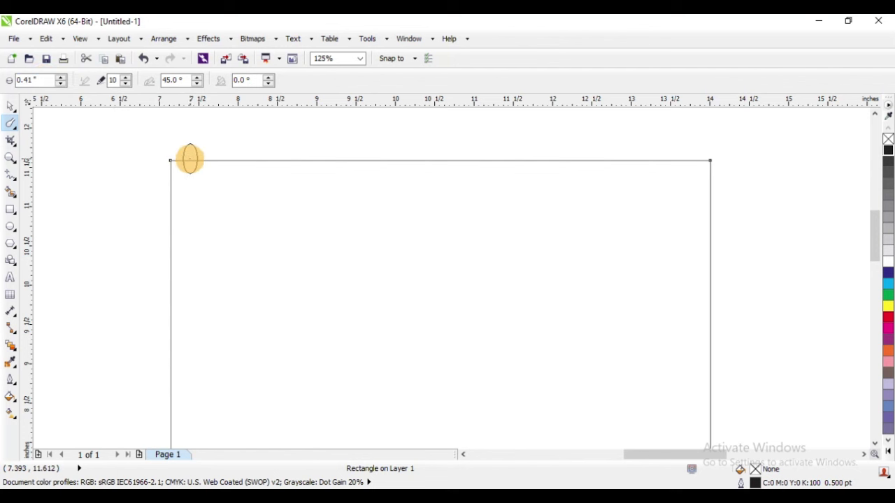
{"action": "left_click", "coordinate": [63, 84]}
{"action": "left_click_drag", "start_coordinate": [42, 80], "coordinate": [2, 82]}
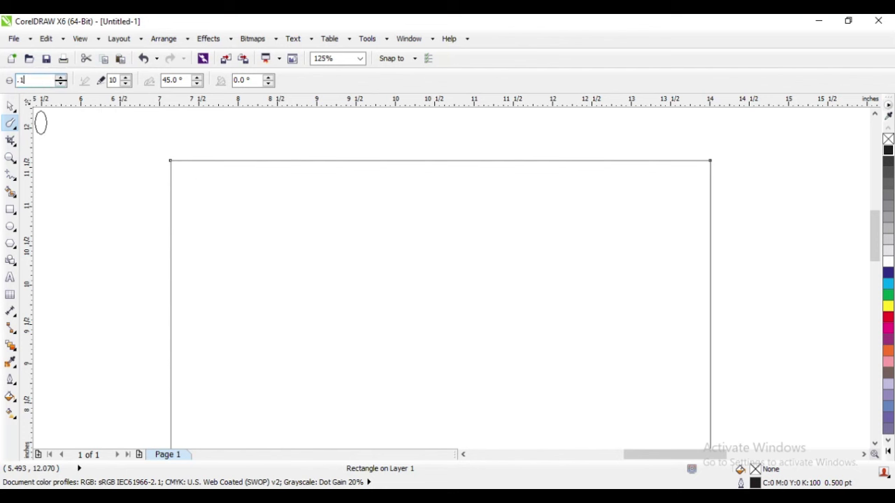
{"action": "mouse_move", "coordinate": [169, 166]}
{"action": "left_mouse_down"}
{"action": "mouse_move", "coordinate": [240, 158]}
{"action": "mouse_move", "coordinate": [184, 161]}
{"action": "mouse_move", "coordinate": [192, 172]}
{"action": "mouse_move", "coordinate": [200, 160]}
{"action": "mouse_move", "coordinate": [230, 172]}
{"action": "left_mouse_up"}
{"action": "scroll", "coordinate": [180, 157], "scroll_direction": "up", "scroll_amount": 5}
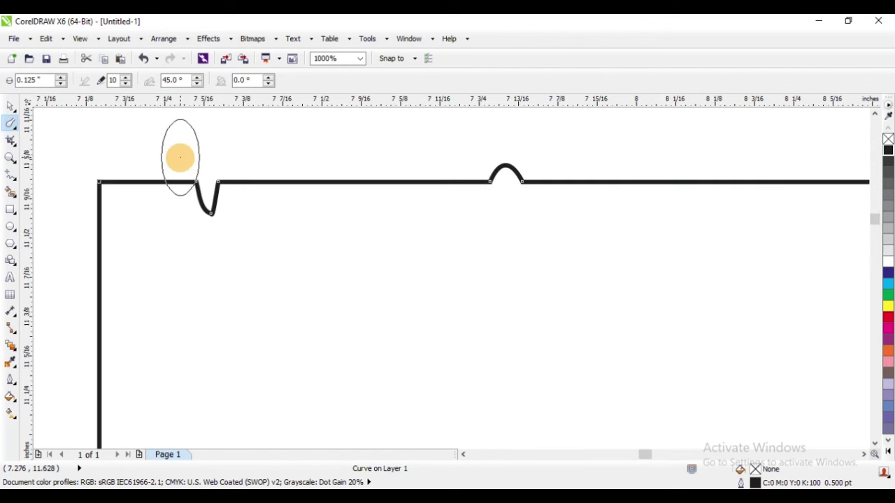
{"action": "scroll", "coordinate": [157, 189], "scroll_direction": "down", "scroll_amount": 2}
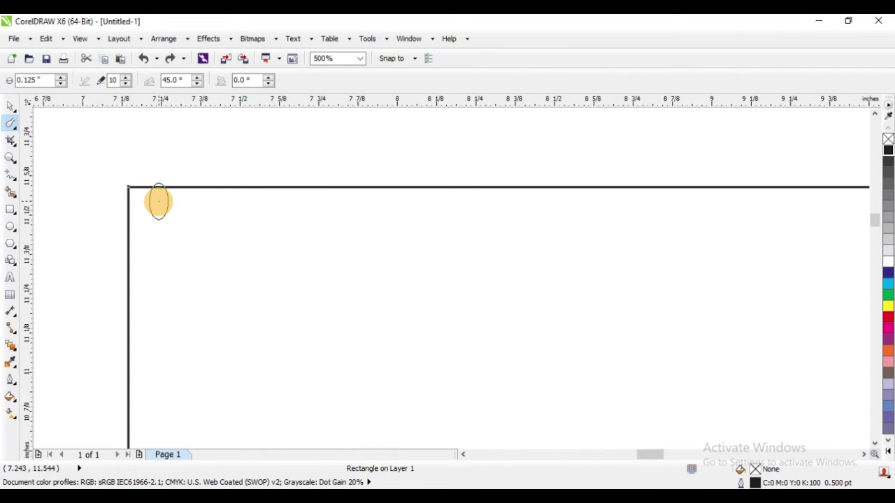
Step: Set the brush nib size to 1.0 inch and smudge all four edges of the new rectangle into irregular waves
{"action": "double_click", "coordinate": [45, 80]}
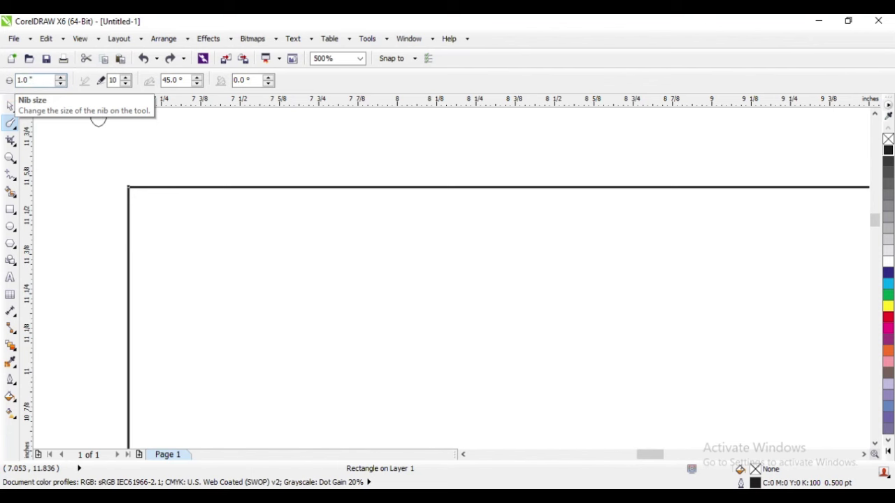
{"action": "scroll", "coordinate": [168, 203], "scroll_direction": "down", "scroll_amount": 6}
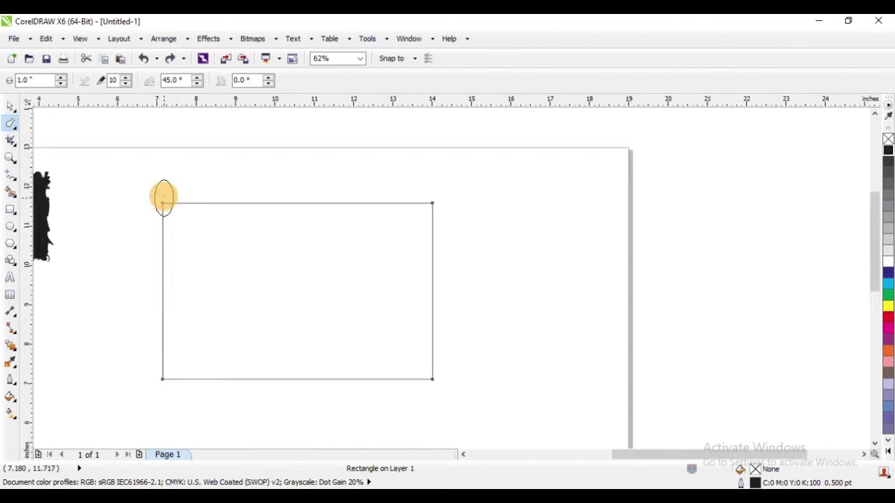
{"action": "scroll", "coordinate": [181, 202], "scroll_direction": "up", "scroll_amount": 1}
{"action": "mouse_move", "coordinate": [146, 198]}
{"action": "left_mouse_down"}
{"action": "mouse_move", "coordinate": [356, 205]}
{"action": "mouse_move", "coordinate": [384, 198]}
{"action": "mouse_move", "coordinate": [417, 212]}
{"action": "mouse_move", "coordinate": [417, 281]}
{"action": "mouse_move", "coordinate": [411, 236]}
{"action": "mouse_move", "coordinate": [405, 280]}
{"action": "mouse_move", "coordinate": [413, 358]}
{"action": "mouse_move", "coordinate": [399, 373]}
{"action": "mouse_move", "coordinate": [352, 366]}
{"action": "mouse_move", "coordinate": [168, 373]}
{"action": "mouse_move", "coordinate": [142, 363]}
{"action": "mouse_move", "coordinate": [152, 320]}
{"action": "mouse_move", "coordinate": [142, 209]}
{"action": "left_mouse_up"}
{"action": "scroll", "coordinate": [329, 266], "scroll_direction": "down", "scroll_amount": 1}
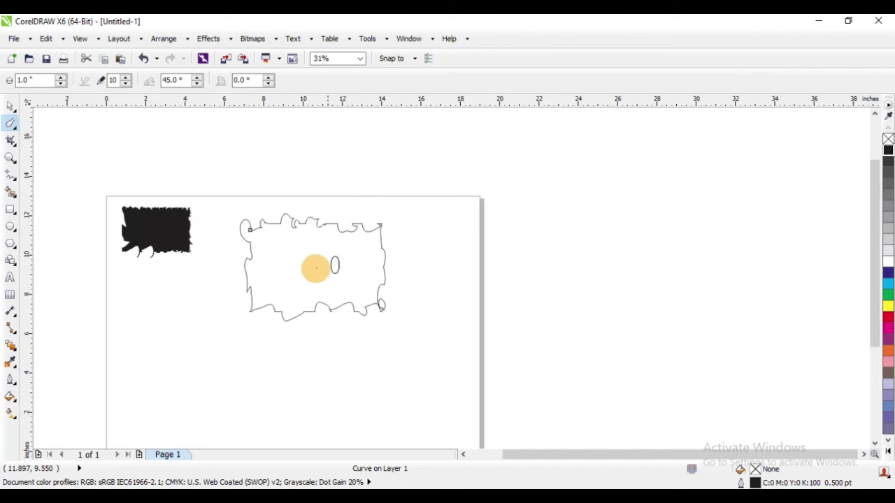
Step: Fill the second distorted rectangle with solid black (K 100)
{"action": "scroll", "coordinate": [311, 274], "scroll_direction": "up", "scroll_amount": 1}
{"action": "left_click", "coordinate": [9, 106]}
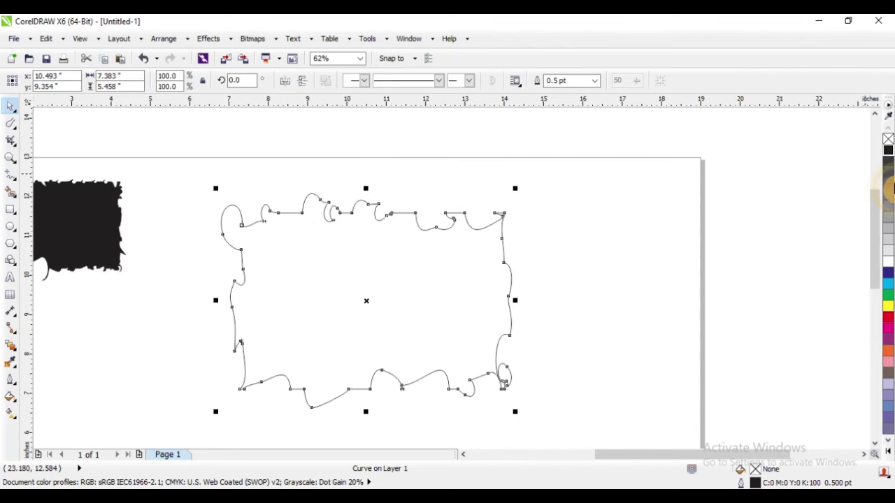
{"action": "left_click", "coordinate": [889, 151]}
{"action": "scroll", "coordinate": [471, 174], "scroll_direction": "down", "scroll_amount": 1}
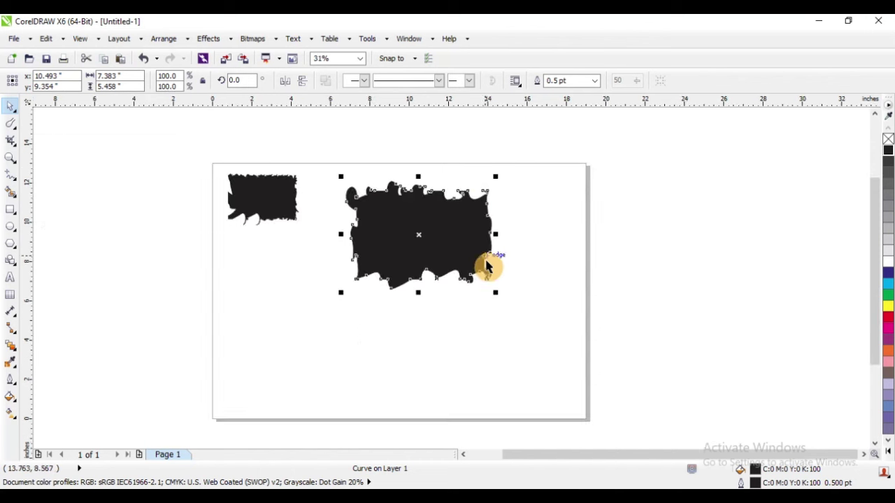
Step: Scale the second black shape down to about 44% and place it just right of the first one
{"action": "left_click_drag", "start_coordinate": [498, 296], "coordinate": [321, 203]}
{"action": "key", "text": "F2"}
{"action": "left_click_drag", "start_coordinate": [200, 152], "coordinate": [417, 264]}
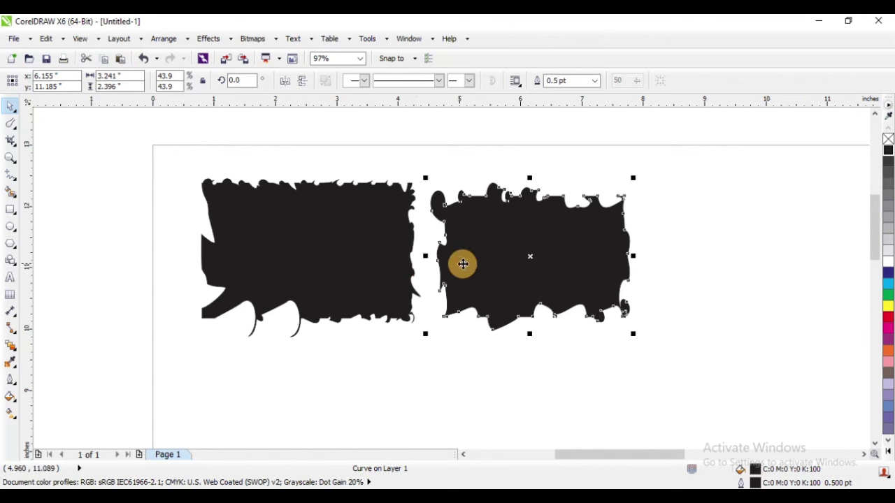
{"action": "left_click", "coordinate": [351, 149]}
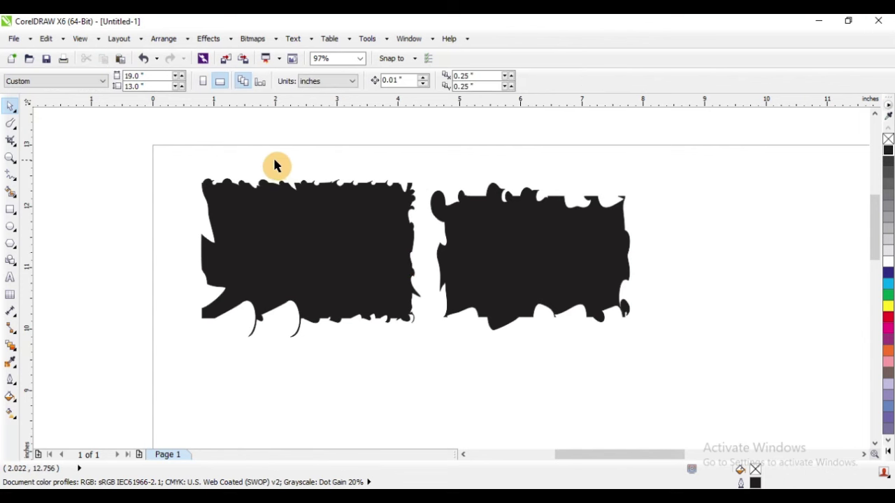
{"action": "scroll", "coordinate": [277, 168], "scroll_direction": "down", "scroll_amount": 2}
{"action": "scroll", "coordinate": [364, 189], "scroll_direction": "up", "scroll_amount": 2}
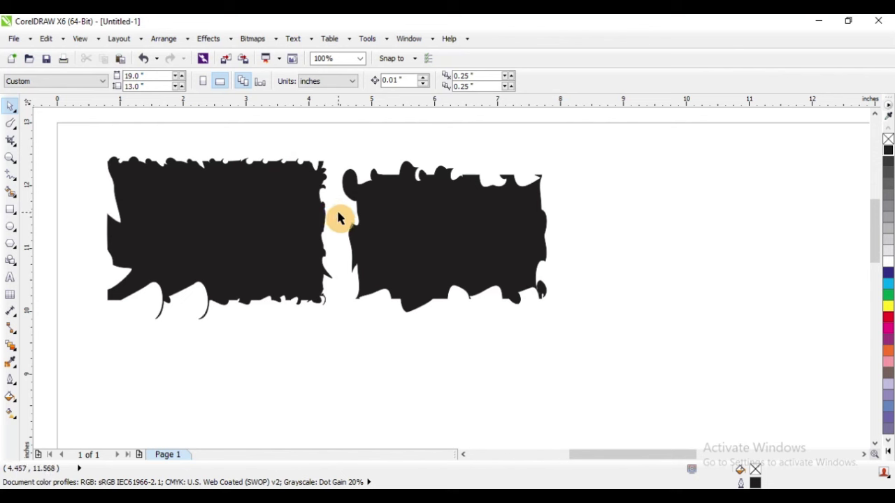
Step: Activate the Smudge Brush tool again with nothing selected
{"action": "left_click", "coordinate": [12, 131]}
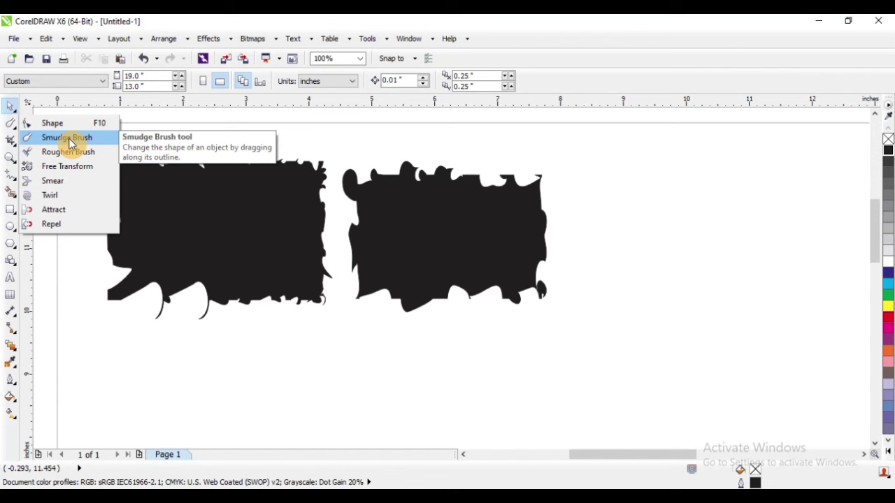
{"action": "left_click", "coordinate": [654, 213]}
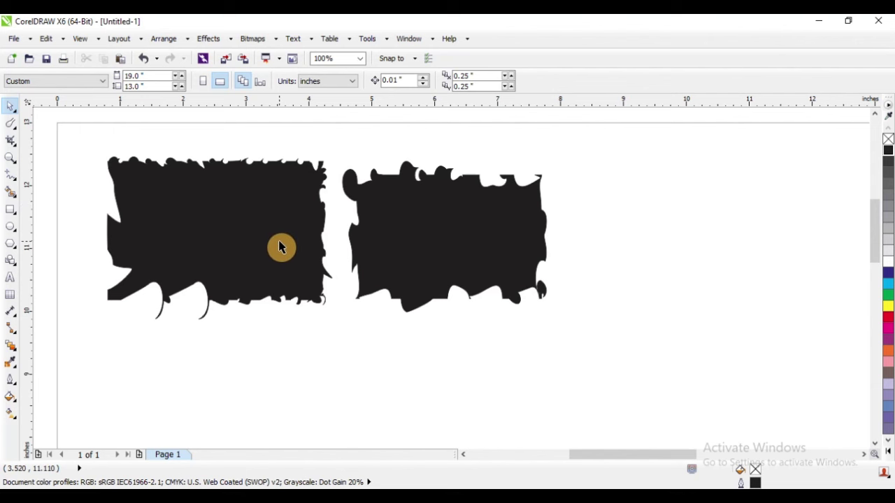
{"action": "scroll", "coordinate": [176, 172], "scroll_direction": "down", "scroll_amount": 2}
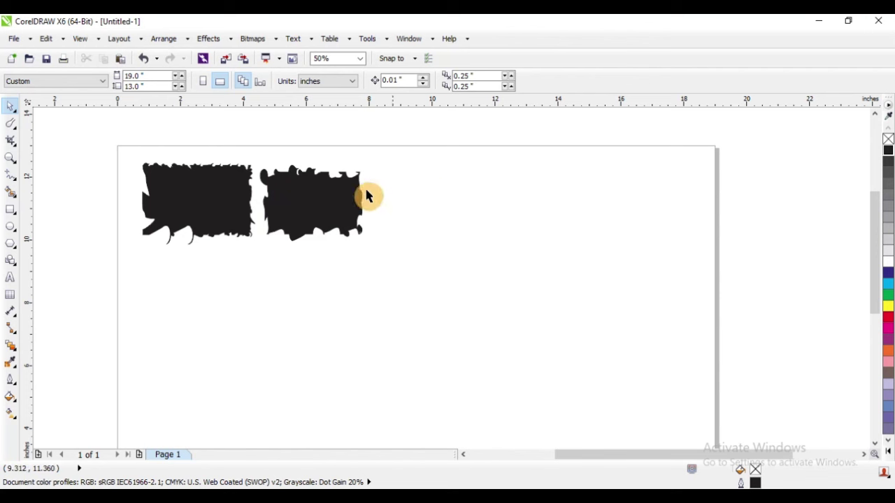
{"action": "left_click", "coordinate": [14, 129]}
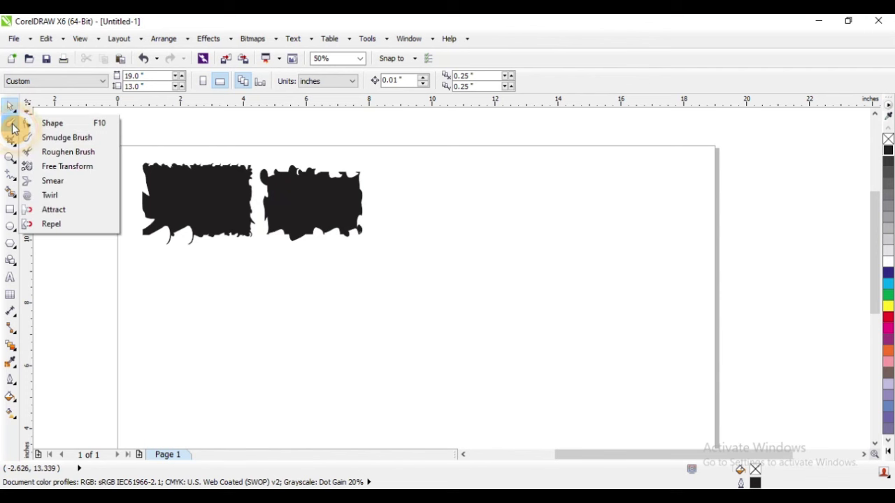
{"action": "left_click", "coordinate": [63, 142]}
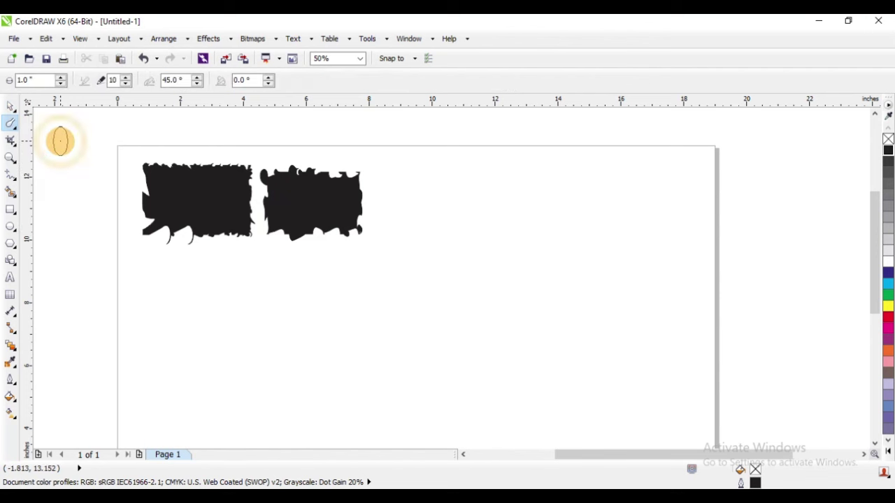
Step: Select the first black shape and activate the Smudge Brush to point out its Bearing setting
{"action": "left_click", "coordinate": [10, 109]}
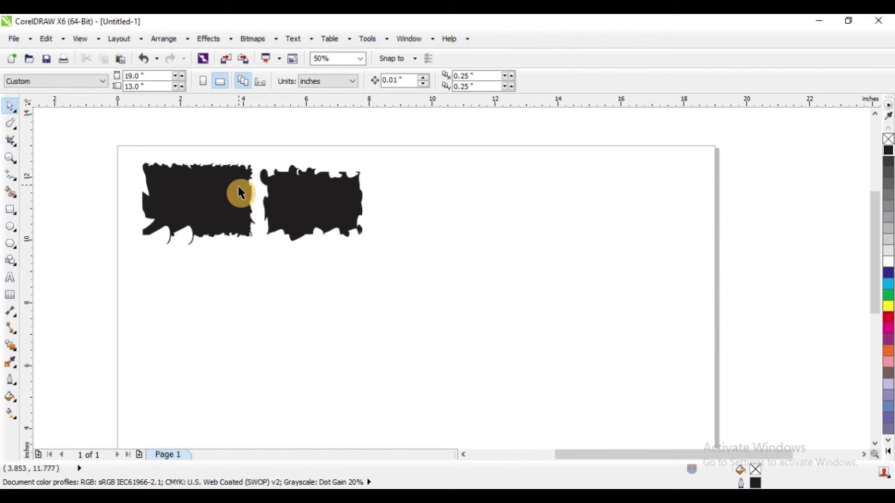
{"action": "left_click", "coordinate": [205, 196]}
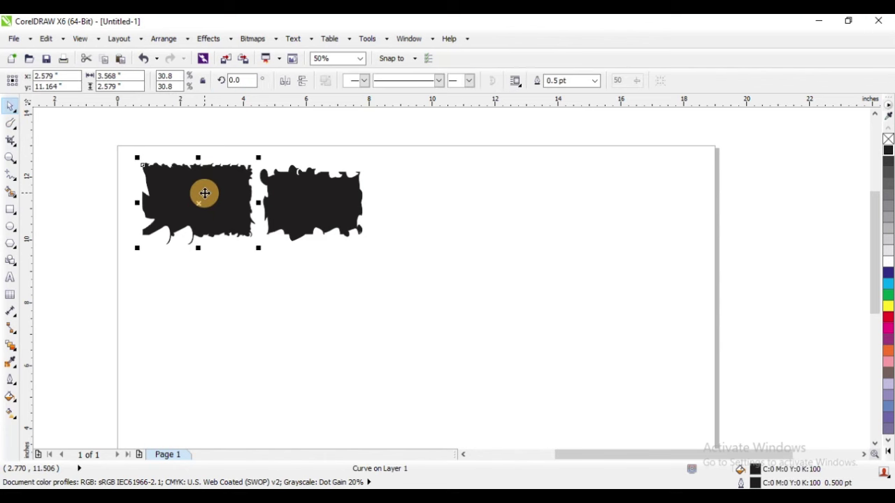
{"action": "left_click", "coordinate": [11, 124]}
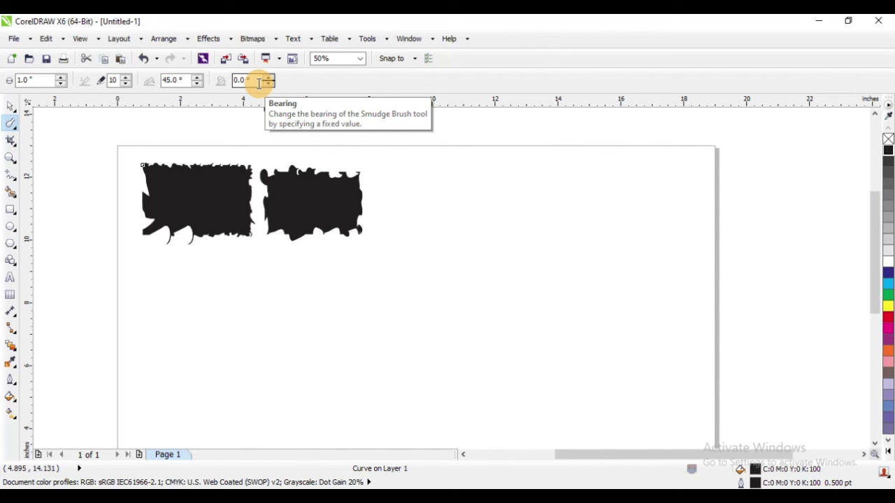
Step: Draw an unfilled rectangle about 4.2 by 2.9 inches to the right of the second black shape
{"action": "scroll", "coordinate": [371, 189], "scroll_direction": "up", "scroll_amount": 1}
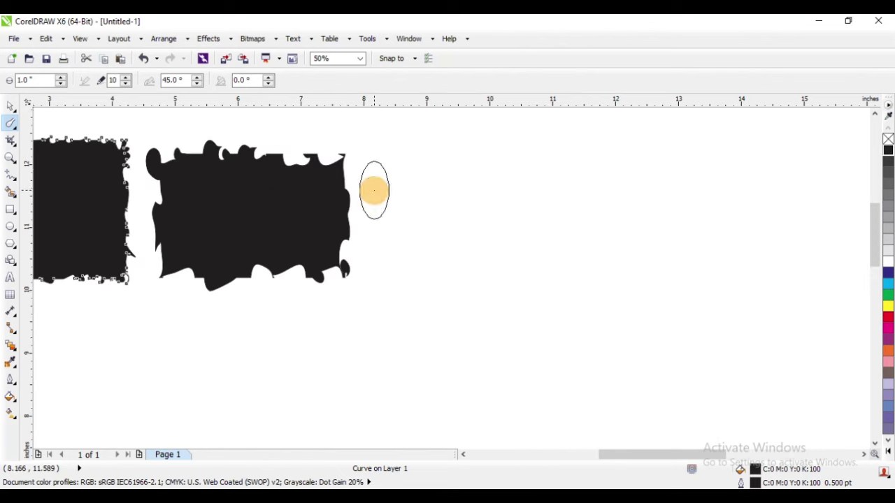
{"action": "left_click", "coordinate": [6, 110]}
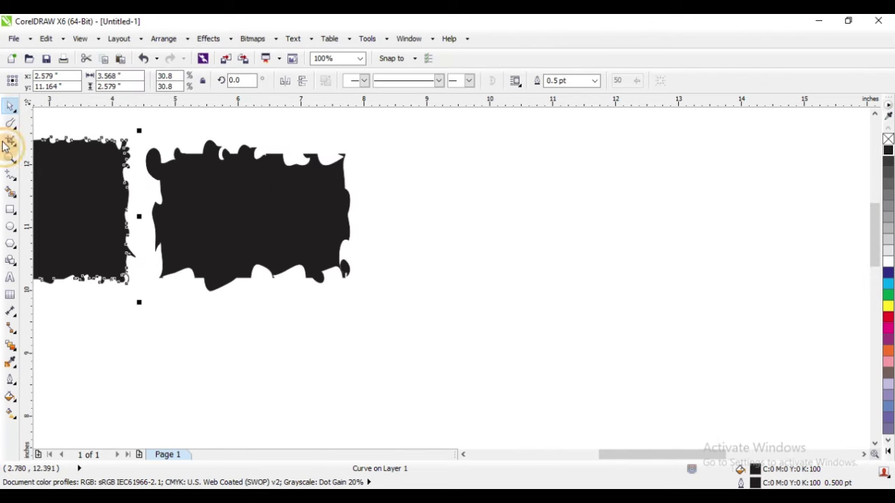
{"action": "left_click", "coordinate": [10, 209]}
{"action": "mouse_move", "coordinate": [459, 162]}
{"action": "left_mouse_down"}
{"action": "mouse_move", "coordinate": [731, 314]}
{"action": "mouse_move", "coordinate": [725, 345]}
{"action": "left_mouse_up"}
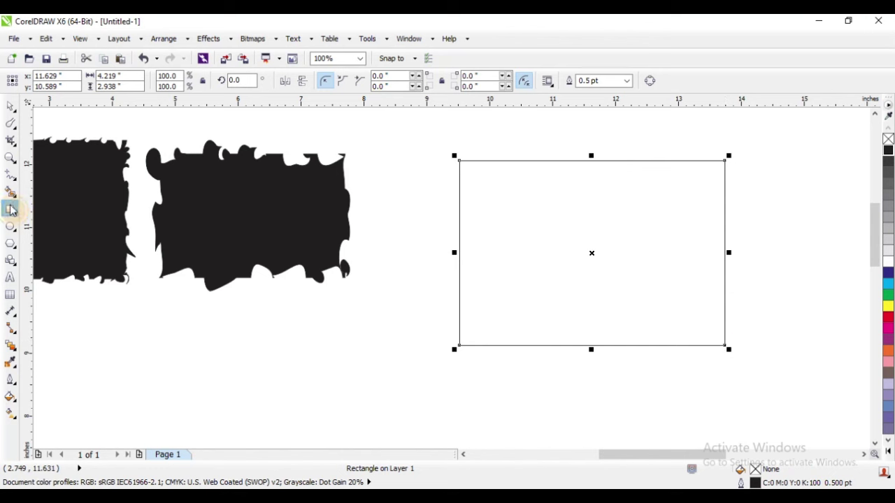
Step: With the 1.0 inch Smudge Brush, distort the new rectangle's upper edge at 0° bearing and its right edge at 2° bearing
{"action": "left_click_drag", "start_coordinate": [271, 103], "coordinate": [15, 133]}
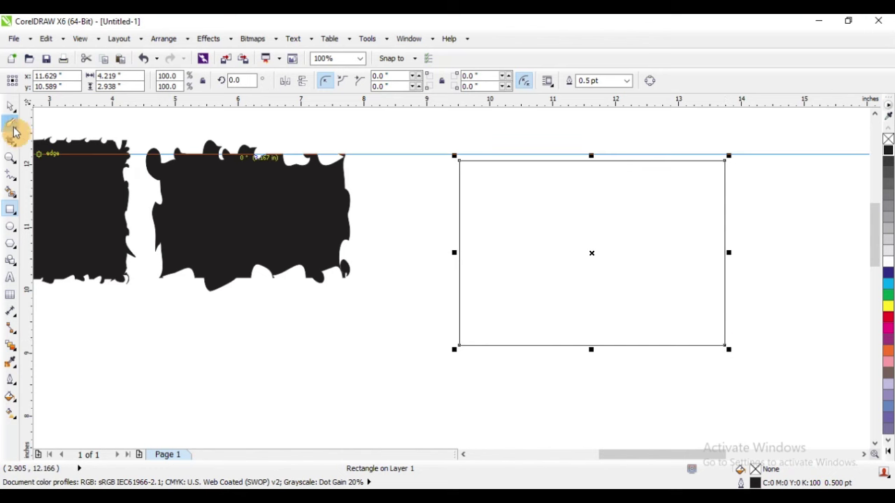
{"action": "left_click", "coordinate": [13, 126]}
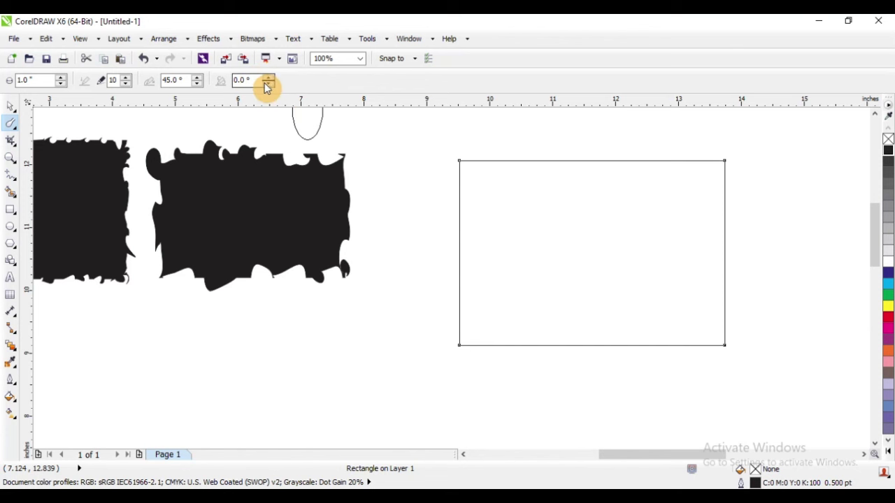
{"action": "mouse_move", "coordinate": [507, 168]}
{"action": "left_mouse_down"}
{"action": "mouse_move", "coordinate": [564, 180]}
{"action": "mouse_move", "coordinate": [623, 173]}
{"action": "mouse_move", "coordinate": [611, 169]}
{"action": "mouse_move", "coordinate": [669, 190]}
{"action": "left_mouse_up"}
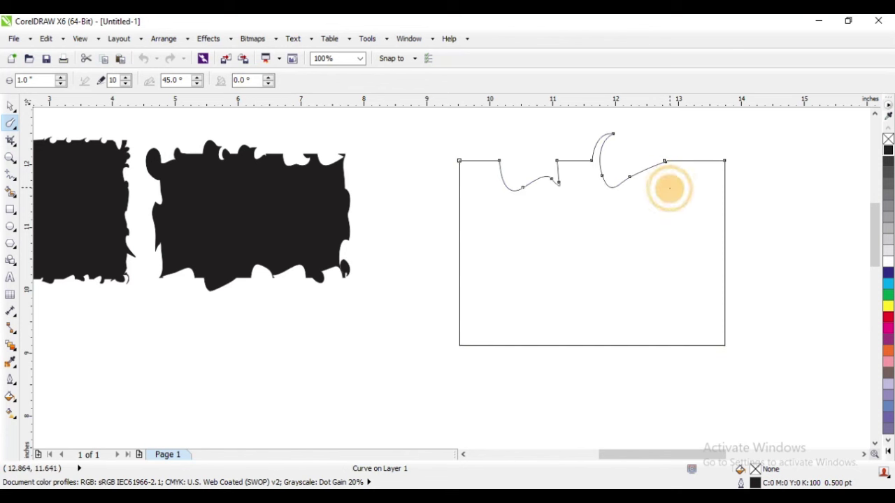
{"action": "left_click", "coordinate": [270, 81]}
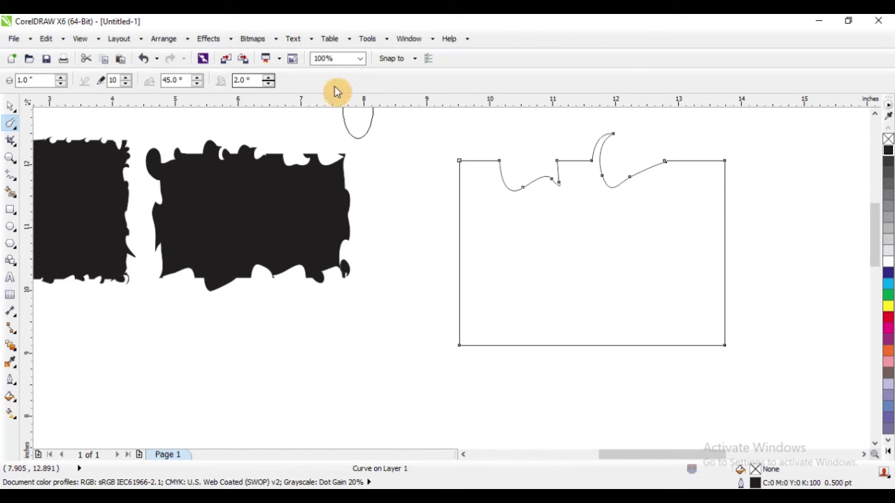
{"action": "mouse_move", "coordinate": [679, 186]}
{"action": "left_mouse_down"}
{"action": "mouse_move", "coordinate": [716, 205]}
{"action": "mouse_move", "coordinate": [731, 261]}
{"action": "mouse_move", "coordinate": [715, 270]}
{"action": "mouse_move", "coordinate": [725, 320]}
{"action": "left_mouse_up"}
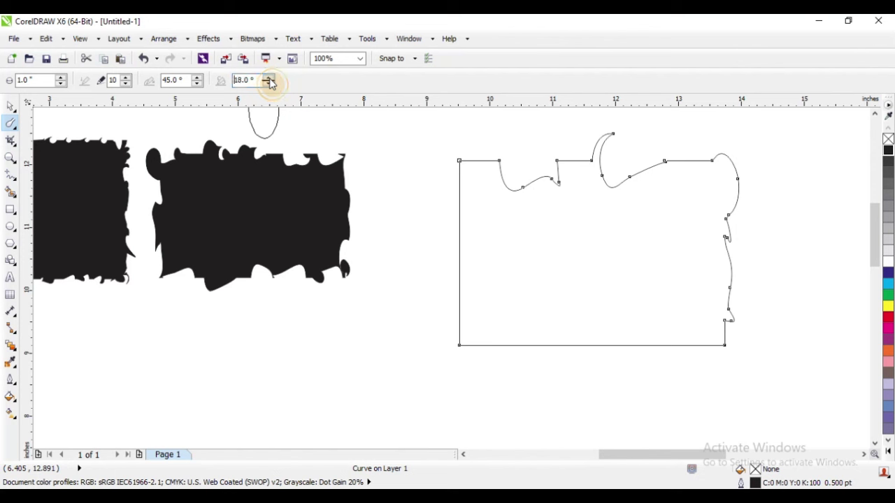
Step: Set the Smudge Brush bearing to 23° and smudge the rectangle's left and bottom edges into large waves
{"action": "mouse_move", "coordinate": [472, 189]}
{"action": "left_mouse_down"}
{"action": "mouse_move", "coordinate": [452, 259]}
{"action": "mouse_move", "coordinate": [458, 242]}
{"action": "mouse_move", "coordinate": [462, 294]}
{"action": "left_mouse_up"}
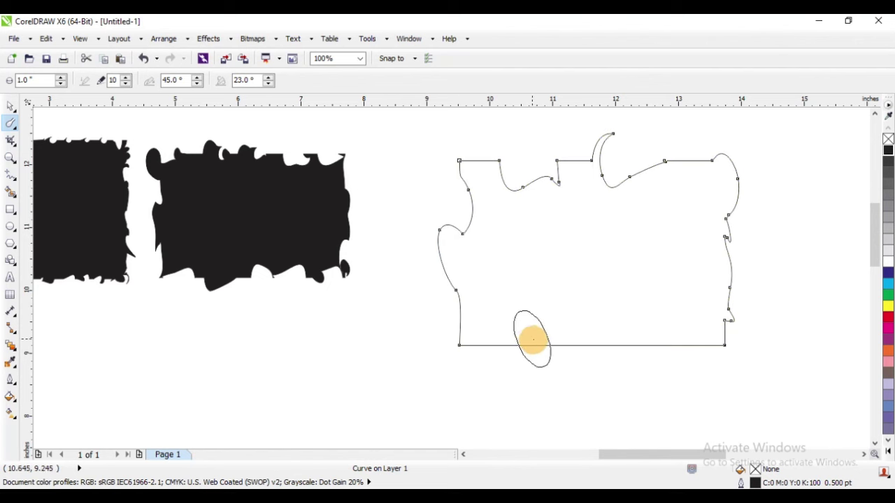
{"action": "scroll", "coordinate": [531, 340], "scroll_direction": "up", "scroll_amount": 2}
{"action": "scroll", "coordinate": [371, 227], "scroll_direction": "down", "scroll_amount": 2}
{"action": "scroll", "coordinate": [445, 265], "scroll_direction": "up", "scroll_amount": 1}
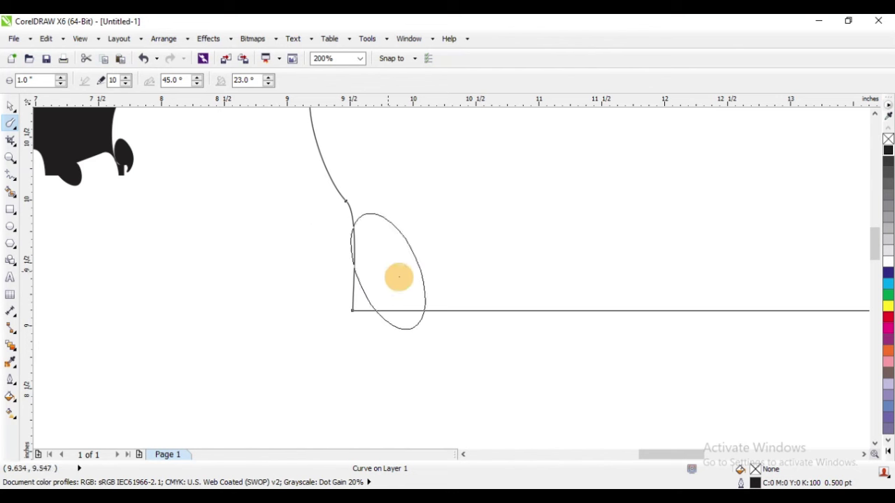
{"action": "scroll", "coordinate": [176, 269], "scroll_direction": "down", "scroll_amount": 2}
{"action": "mouse_move", "coordinate": [296, 290]}
{"action": "left_mouse_down"}
{"action": "mouse_move", "coordinate": [360, 286]}
{"action": "mouse_move", "coordinate": [389, 314]}
{"action": "mouse_move", "coordinate": [404, 293]}
{"action": "mouse_move", "coordinate": [437, 308]}
{"action": "mouse_move", "coordinate": [539, 309]}
{"action": "left_mouse_up"}
Step: Examine the smudged edges of the outlined shape and both black shapes up close to compare the brush effects
{"action": "scroll", "coordinate": [555, 296], "scroll_direction": "down", "scroll_amount": 4}
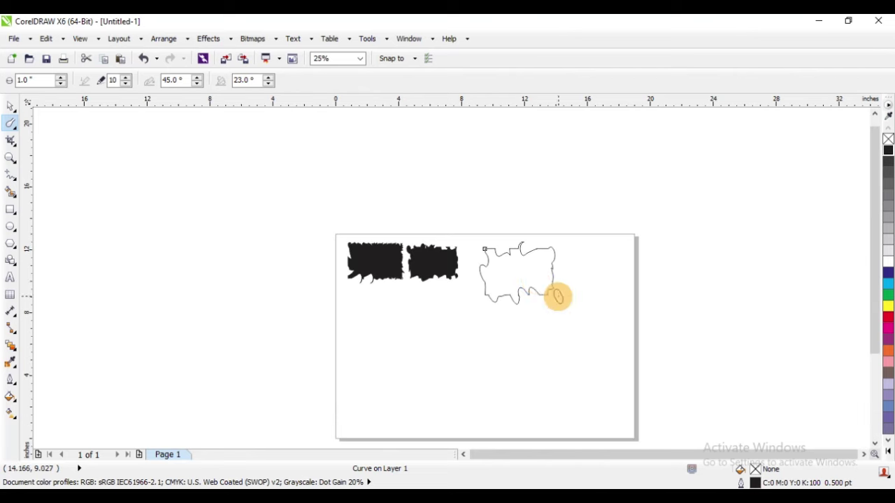
{"action": "scroll", "coordinate": [379, 276], "scroll_direction": "up", "scroll_amount": 2}
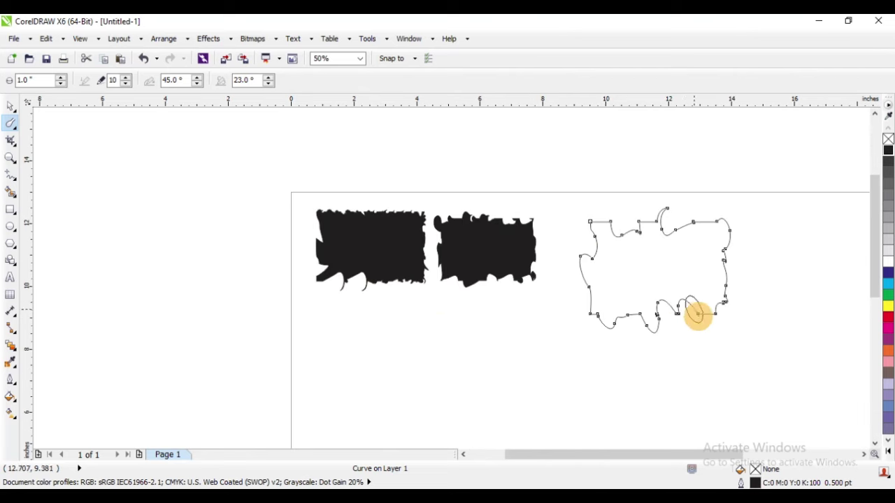
{"action": "scroll", "coordinate": [699, 340], "scroll_direction": "up", "scroll_amount": 6}
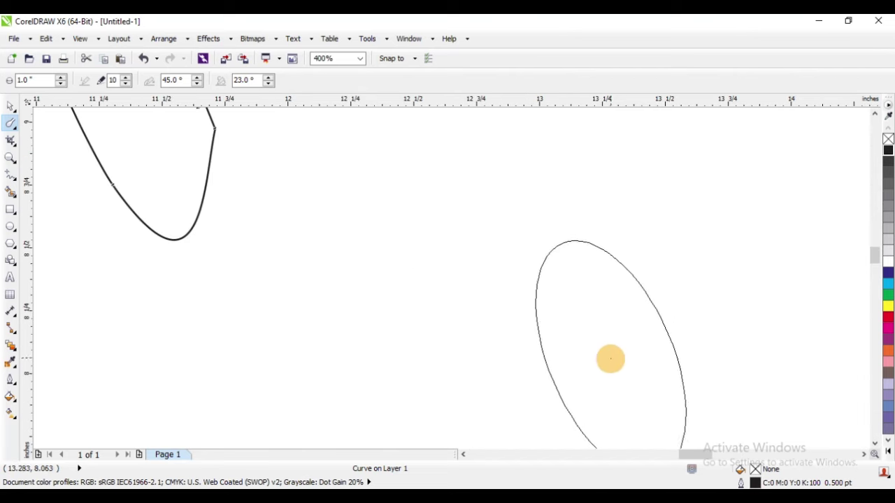
{"action": "scroll", "coordinate": [595, 335], "scroll_direction": "down", "scroll_amount": 4}
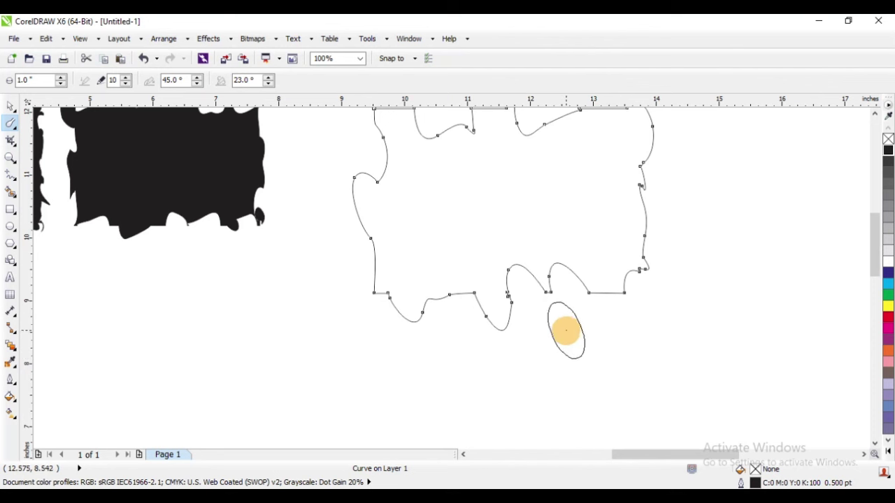
{"action": "scroll", "coordinate": [580, 320], "scroll_direction": "down", "scroll_amount": 4}
{"action": "scroll", "coordinate": [462, 276], "scroll_direction": "up", "scroll_amount": 2}
{"action": "scroll", "coordinate": [439, 271], "scroll_direction": "up", "scroll_amount": 3}
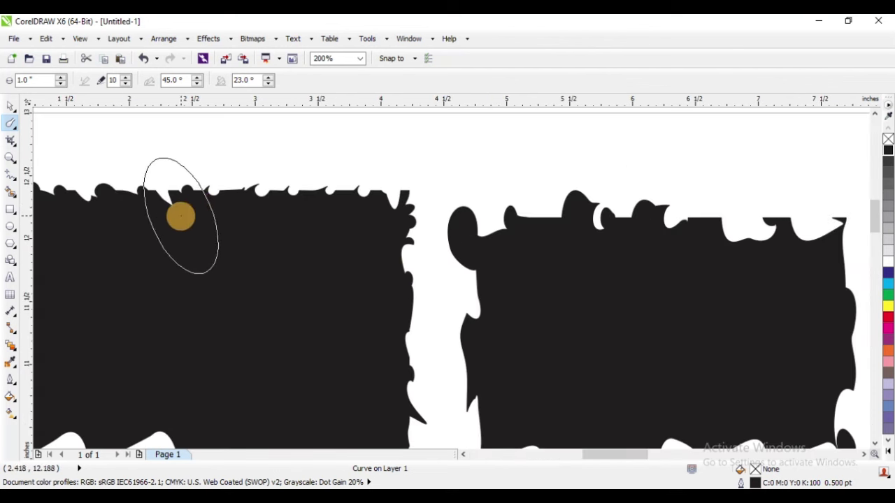
{"action": "scroll", "coordinate": [180, 214], "scroll_direction": "up", "scroll_amount": 3}
{"action": "scroll", "coordinate": [323, 268], "scroll_direction": "down", "scroll_amount": 2}
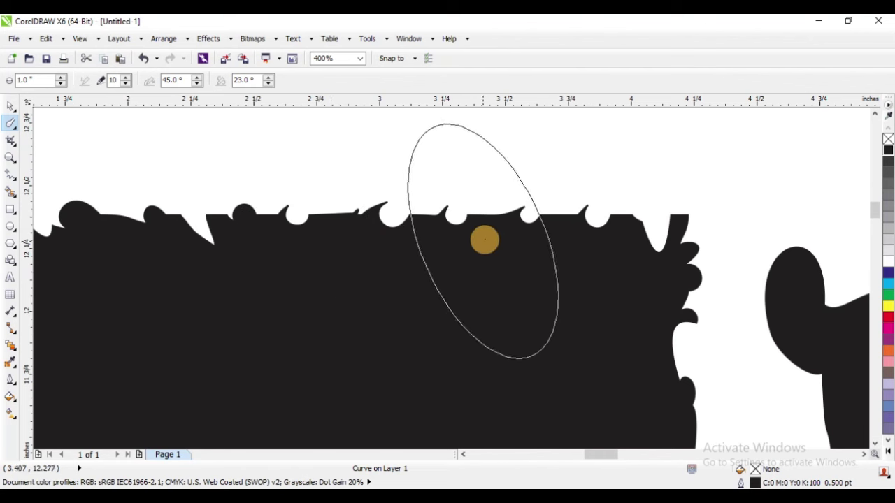
{"action": "scroll", "coordinate": [309, 250], "scroll_direction": "down", "scroll_amount": 3}
{"action": "scroll", "coordinate": [514, 254], "scroll_direction": "up", "scroll_amount": 1}
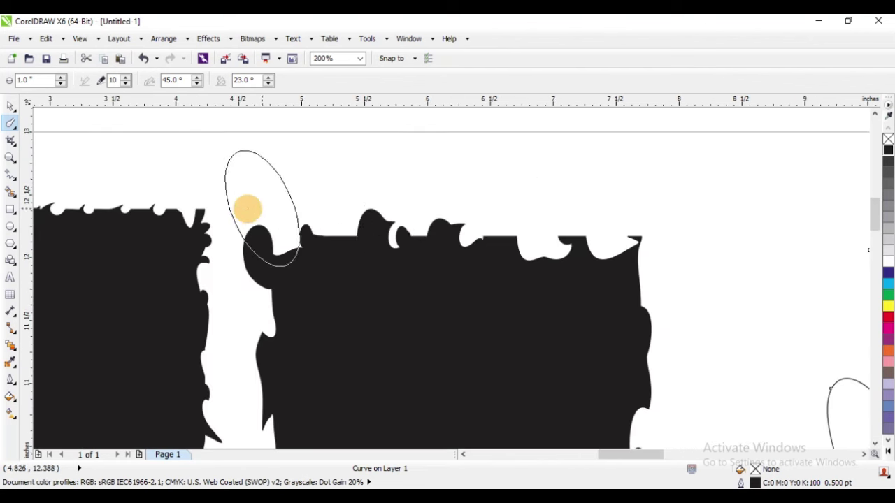
{"action": "scroll", "coordinate": [246, 207], "scroll_direction": "down", "scroll_amount": 3}
{"action": "scroll", "coordinate": [381, 238], "scroll_direction": "up", "scroll_amount": 2}
{"action": "scroll", "coordinate": [553, 186], "scroll_direction": "down", "scroll_amount": 3}
{"action": "scroll", "coordinate": [509, 207], "scroll_direction": "up", "scroll_amount": 1}
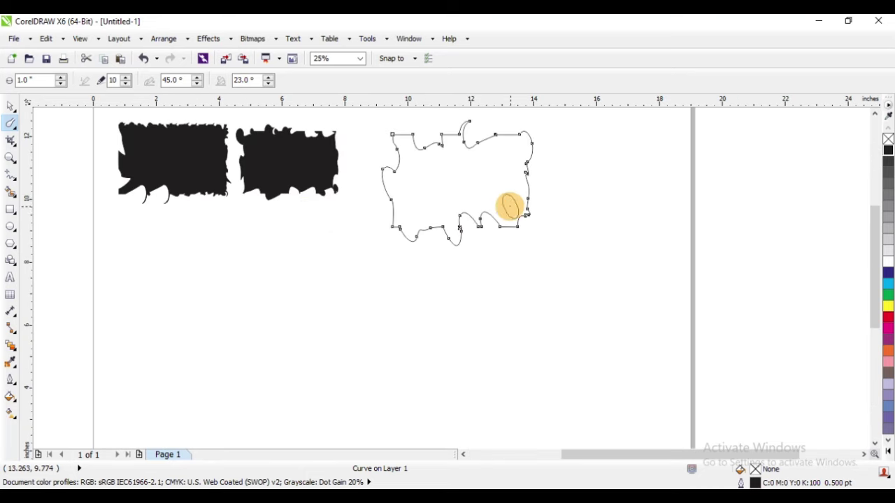
Step: Draw a circle about 3.8 inches in diameter below the two black shapes
{"action": "left_click", "coordinate": [7, 110]}
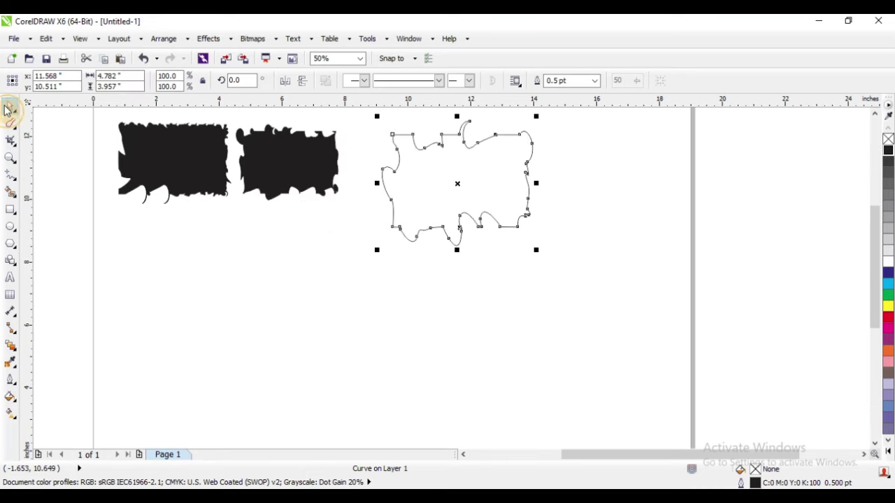
{"action": "left_click", "coordinate": [10, 227]}
{"action": "mouse_move", "coordinate": [198, 273]}
{"action": "left_mouse_down"}
{"action": "mouse_move", "coordinate": [315, 370]}
{"action": "mouse_move", "coordinate": [318, 390]}
{"action": "left_mouse_up"}
{"action": "left_click", "coordinate": [11, 106]}
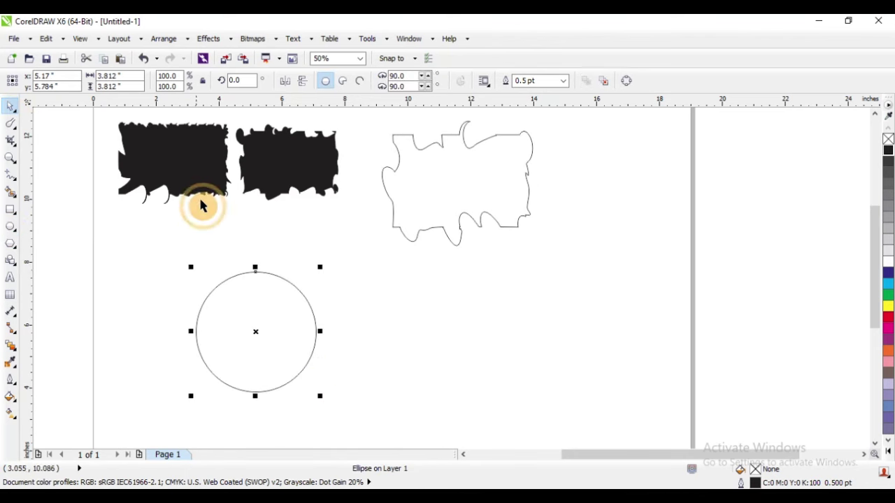
Step: Activate the Smudge Brush for the circle and set its bearing to 90°
{"action": "scroll", "coordinate": [218, 246], "scroll_direction": "down", "scroll_amount": 1}
{"action": "scroll", "coordinate": [221, 234], "scroll_direction": "up", "scroll_amount": 2}
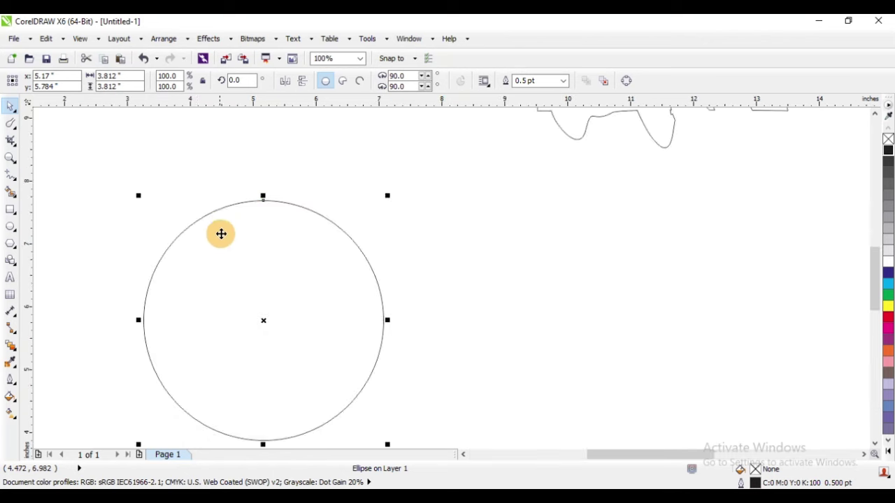
{"action": "left_click", "coordinate": [9, 128]}
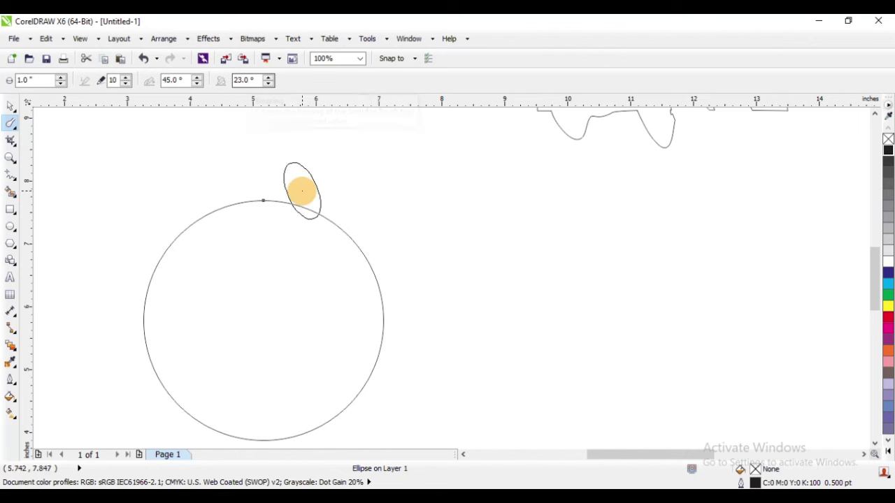
{"action": "scroll", "coordinate": [296, 175], "scroll_direction": "up", "scroll_amount": 1}
{"action": "scroll", "coordinate": [311, 228], "scroll_direction": "down", "scroll_amount": 1}
{"action": "scroll", "coordinate": [287, 168], "scroll_direction": "up", "scroll_amount": 1}
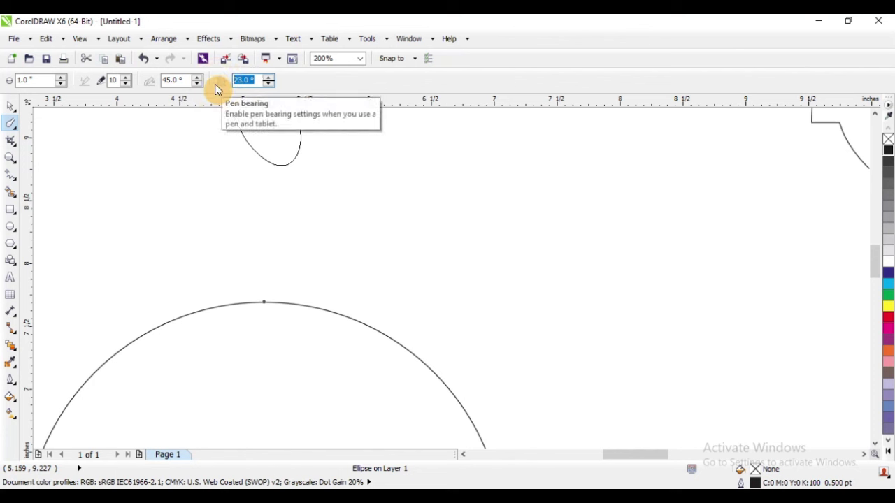
{"action": "type", "text": "90"}
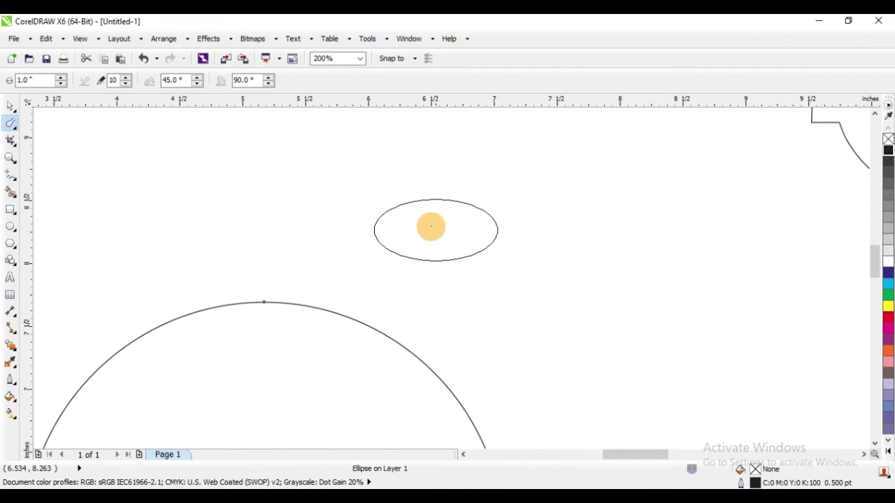
{"action": "left_click", "coordinate": [10, 128]}
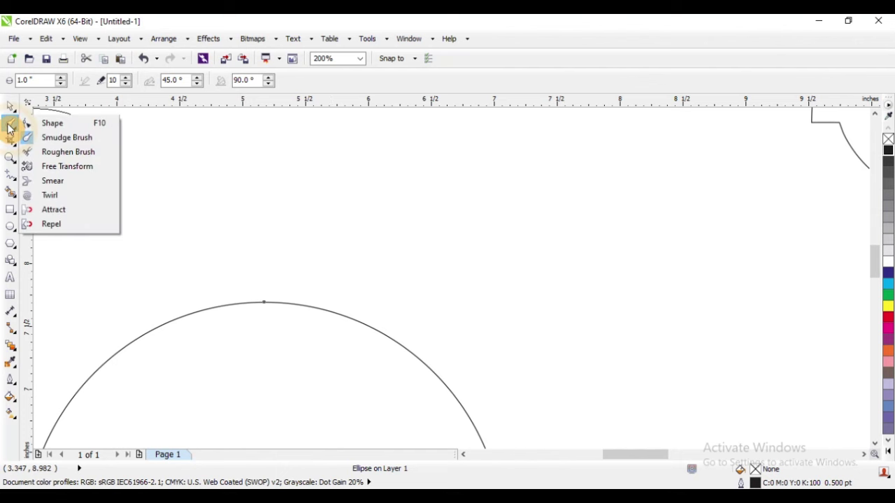
{"action": "left_click", "coordinate": [70, 138]}
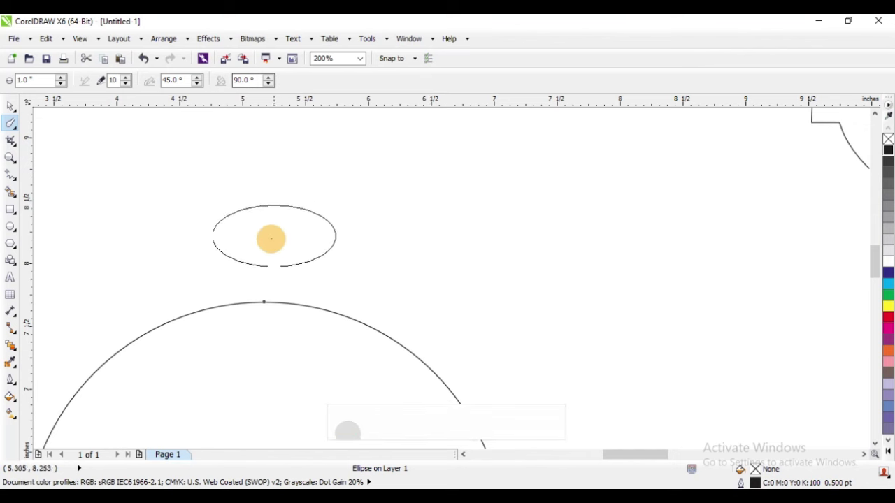
Step: Smudge the circle's outline all the way around into irregular bumps and pointed notches
{"action": "scroll", "coordinate": [273, 230], "scroll_direction": "down", "scroll_amount": 2}
{"action": "scroll", "coordinate": [348, 236], "scroll_direction": "up", "scroll_amount": 1}
{"action": "mouse_move", "coordinate": [347, 236]}
{"action": "left_mouse_down"}
{"action": "mouse_move", "coordinate": [354, 226]}
{"action": "mouse_move", "coordinate": [384, 248]}
{"action": "mouse_move", "coordinate": [452, 269]}
{"action": "mouse_move", "coordinate": [479, 360]}
{"action": "mouse_move", "coordinate": [403, 359]}
{"action": "left_mouse_up"}
{"action": "mouse_move", "coordinate": [217, 280]}
{"action": "left_mouse_down"}
{"action": "mouse_move", "coordinate": [253, 315]}
{"action": "mouse_move", "coordinate": [232, 324]}
{"action": "mouse_move", "coordinate": [227, 365]}
{"action": "mouse_move", "coordinate": [318, 360]}
{"action": "mouse_move", "coordinate": [290, 251]}
{"action": "mouse_move", "coordinate": [315, 285]}
{"action": "left_mouse_up"}
{"action": "scroll", "coordinate": [357, 196], "scroll_direction": "down", "scroll_amount": 1}
{"action": "scroll", "coordinate": [356, 196], "scroll_direction": "up", "scroll_amount": 1}
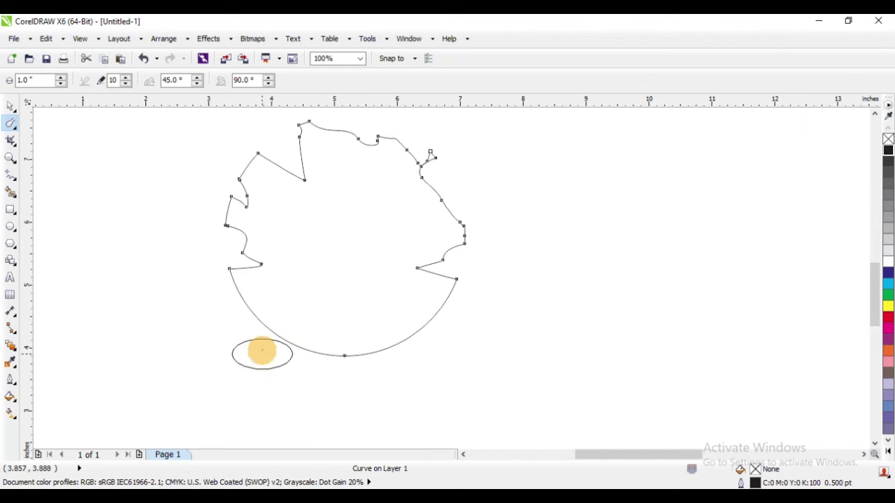
{"action": "left_click_drag", "start_coordinate": [340, 343], "coordinate": [369, 293]}
{"action": "left_click_drag", "start_coordinate": [435, 344], "coordinate": [402, 283]}
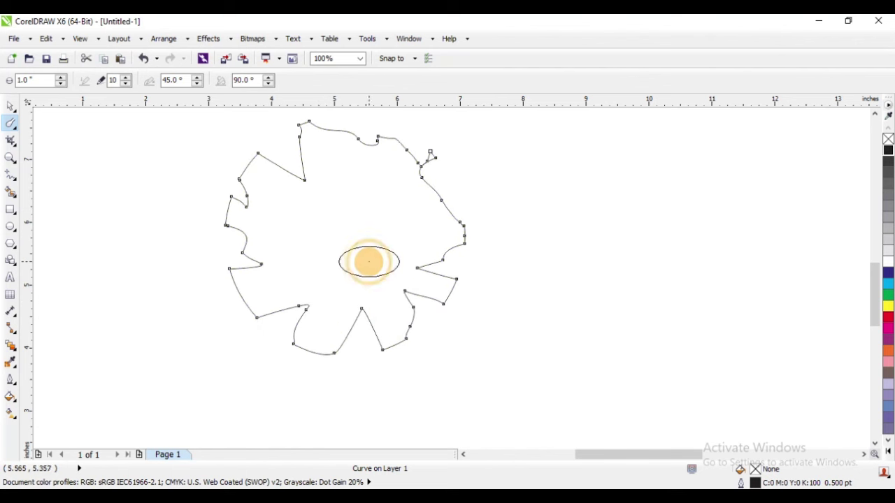
Step: Draw a rectangle about 5.4 by 3.7 inches to the right of the smudged circle
{"action": "scroll", "coordinate": [261, 243], "scroll_direction": "down", "scroll_amount": 1}
{"action": "scroll", "coordinate": [409, 203], "scroll_direction": "up", "scroll_amount": 1}
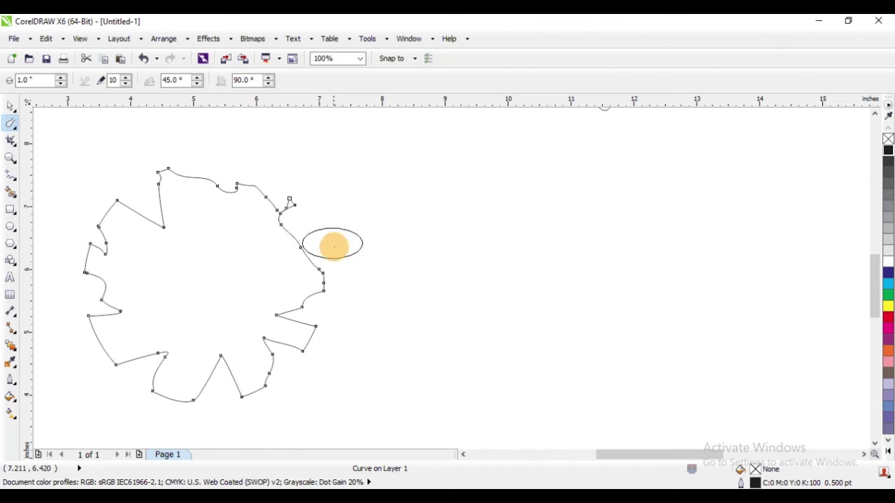
{"action": "scroll", "coordinate": [151, 212], "scroll_direction": "down", "scroll_amount": 1}
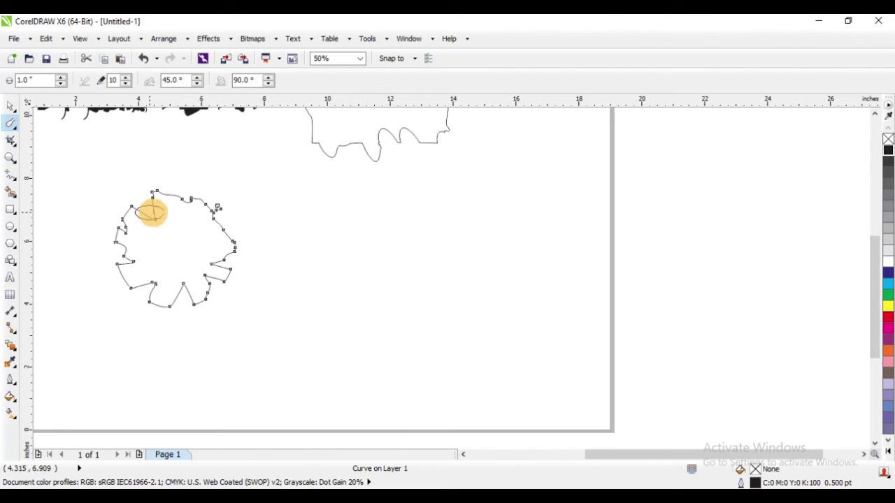
{"action": "left_click", "coordinate": [11, 209]}
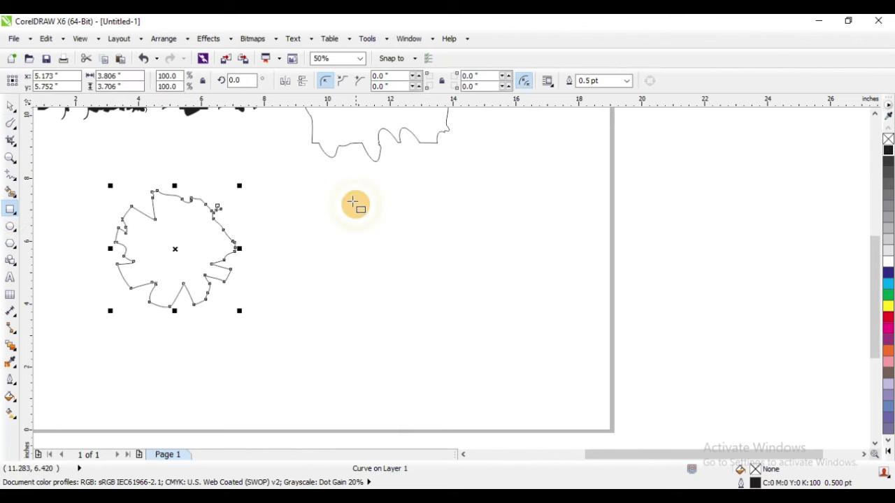
{"action": "left_click_drag", "start_coordinate": [343, 194], "coordinate": [515, 312]}
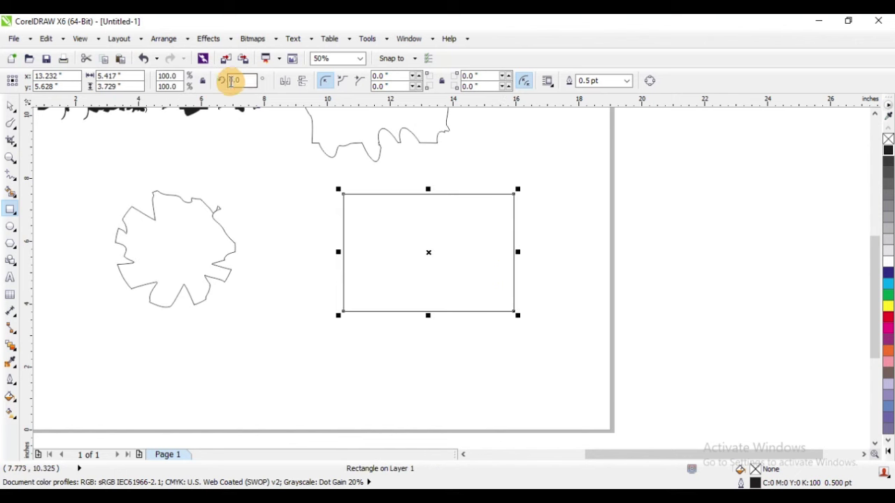
Step: Set the Smudge Brush bearing to 45° and smudge the new rectangle's top, right and bottom edges into curved notches and bumps
{"action": "left_click", "coordinate": [11, 124]}
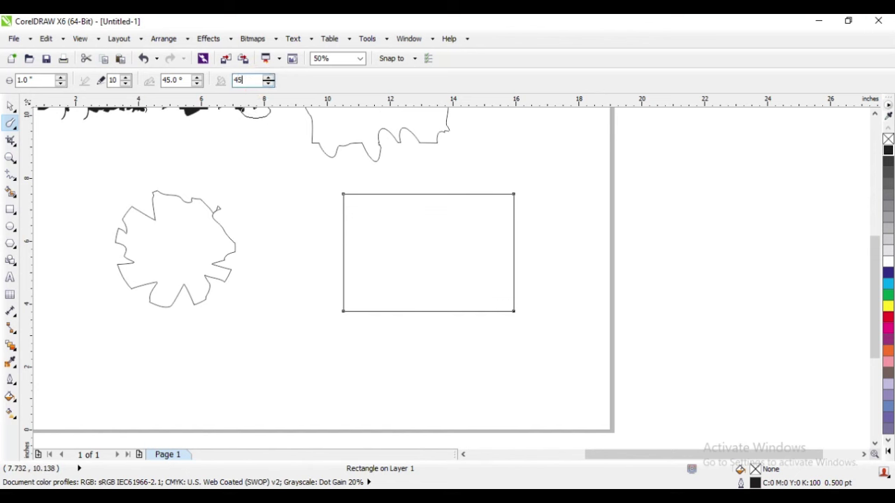
{"action": "scroll", "coordinate": [564, 164], "scroll_direction": "up", "scroll_amount": 3}
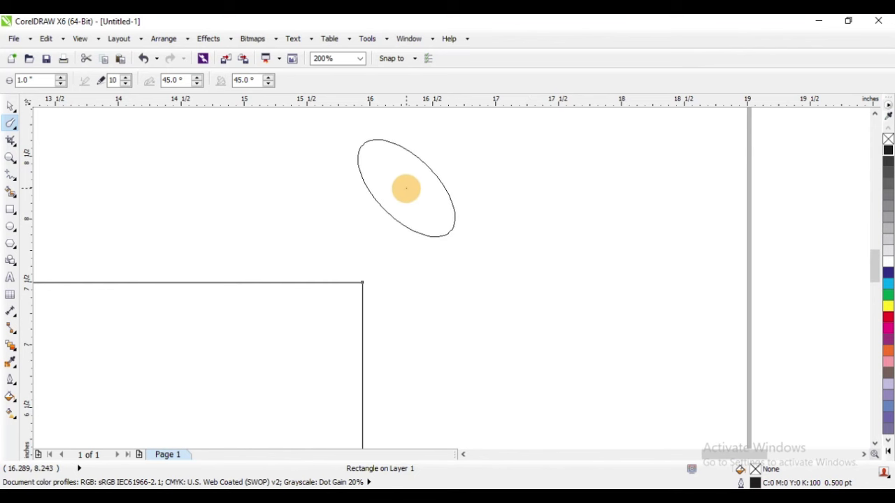
{"action": "scroll", "coordinate": [472, 191], "scroll_direction": "down", "scroll_amount": 1}
{"action": "mouse_move", "coordinate": [167, 226]}
{"action": "left_mouse_down"}
{"action": "mouse_move", "coordinate": [201, 229]}
{"action": "mouse_move", "coordinate": [256, 267]}
{"action": "mouse_move", "coordinate": [293, 229]}
{"action": "mouse_move", "coordinate": [371, 286]}
{"action": "mouse_move", "coordinate": [377, 230]}
{"action": "mouse_move", "coordinate": [391, 217]}
{"action": "mouse_move", "coordinate": [393, 278]}
{"action": "mouse_move", "coordinate": [404, 285]}
{"action": "mouse_move", "coordinate": [428, 255]}
{"action": "mouse_move", "coordinate": [403, 308]}
{"action": "mouse_move", "coordinate": [411, 330]}
{"action": "mouse_move", "coordinate": [367, 337]}
{"action": "mouse_move", "coordinate": [324, 326]}
{"action": "mouse_move", "coordinate": [324, 347]}
{"action": "mouse_move", "coordinate": [303, 337]}
{"action": "mouse_move", "coordinate": [286, 307]}
{"action": "mouse_move", "coordinate": [266, 340]}
{"action": "left_mouse_up"}
{"action": "scroll", "coordinate": [413, 189], "scroll_direction": "down", "scroll_amount": 1}
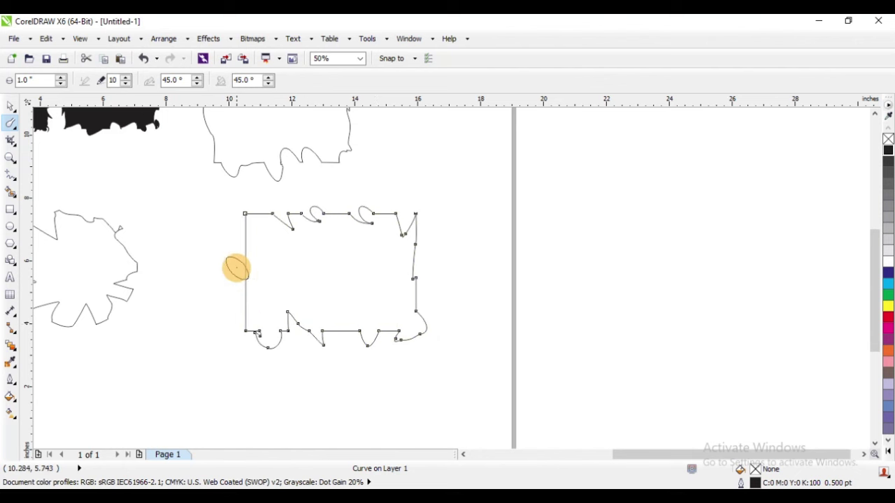
Step: Smudge several notches and bumps along the rectangle's left edge
{"action": "left_click_drag", "start_coordinate": [237, 268], "coordinate": [256, 316]}
{"action": "scroll", "coordinate": [242, 230], "scroll_direction": "up", "scroll_amount": 1}
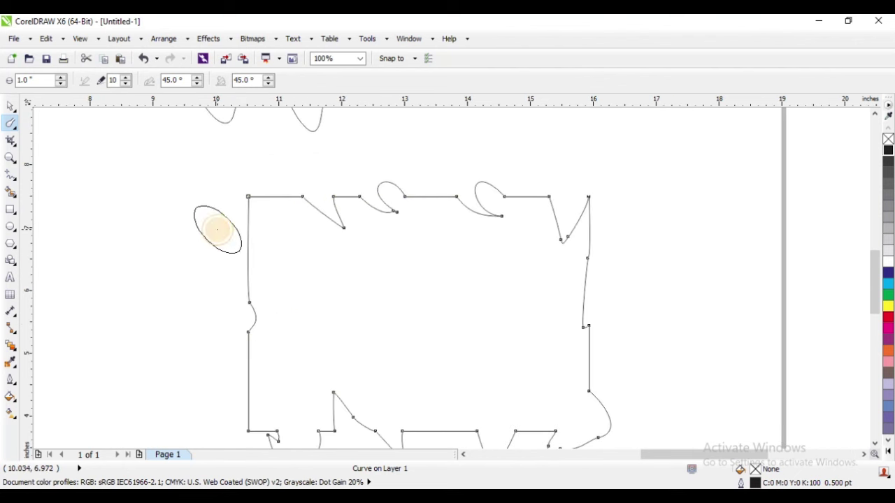
{"action": "left_click_drag", "start_coordinate": [218, 230], "coordinate": [264, 269]}
{"action": "scroll", "coordinate": [267, 180], "scroll_direction": "down", "scroll_amount": 1}
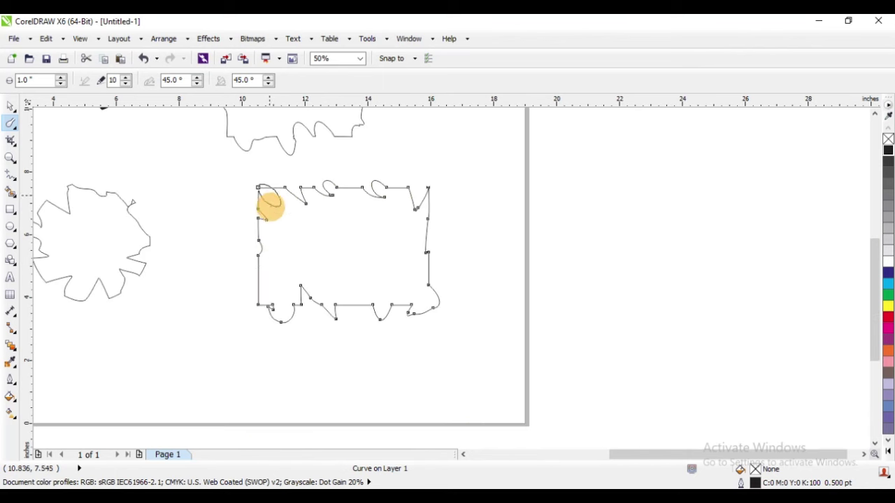
{"action": "scroll", "coordinate": [259, 294], "scroll_direction": "up", "scroll_amount": 1}
{"action": "left_click_drag", "start_coordinate": [259, 261], "coordinate": [260, 262]}
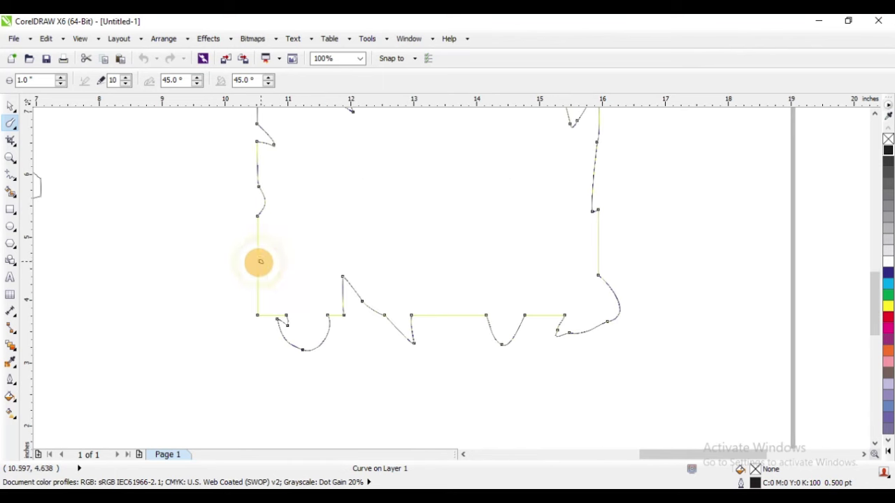
{"action": "scroll", "coordinate": [266, 270], "scroll_direction": "up", "scroll_amount": 2}
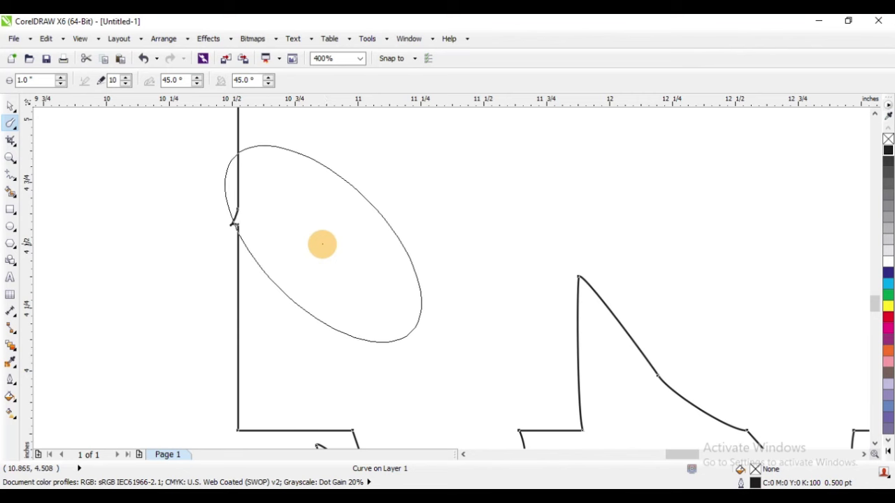
{"action": "left_click_drag", "start_coordinate": [322, 244], "coordinate": [180, 296]}
{"action": "scroll", "coordinate": [200, 200], "scroll_direction": "down", "scroll_amount": 2}
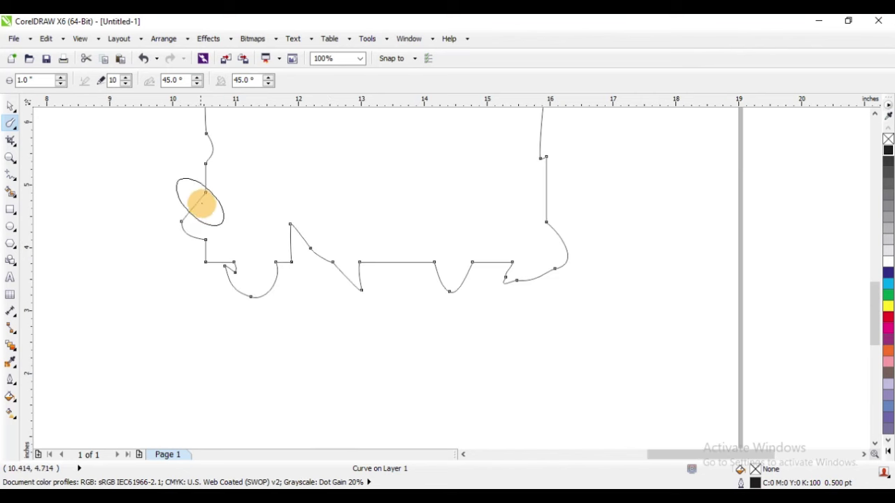
{"action": "scroll", "coordinate": [240, 266], "scroll_direction": "down", "scroll_amount": 2}
{"action": "scroll", "coordinate": [234, 244], "scroll_direction": "up", "scroll_amount": 4}
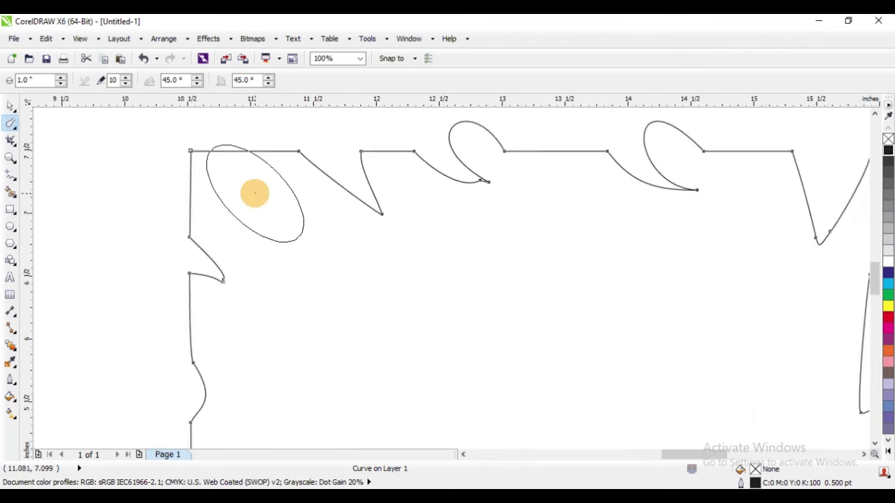
{"action": "scroll", "coordinate": [245, 278], "scroll_direction": "down", "scroll_amount": 6}
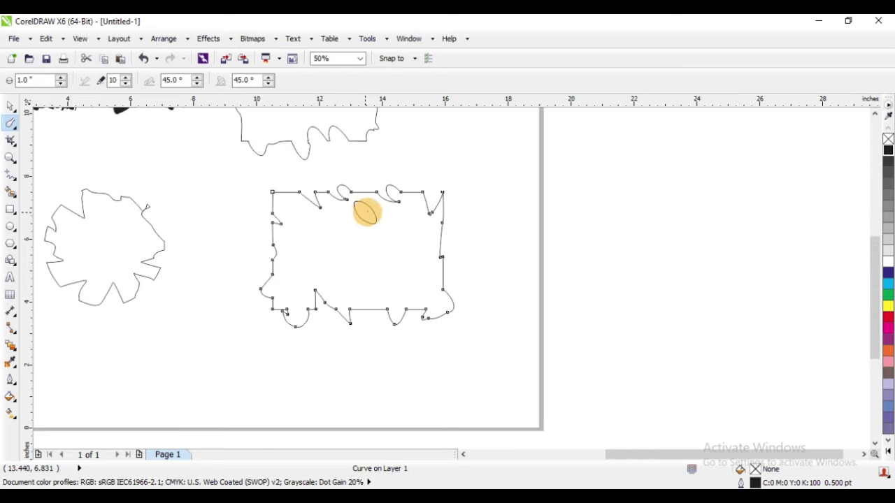
{"action": "scroll", "coordinate": [367, 212], "scroll_direction": "down", "scroll_amount": 3}
Step: Scale the smudged rectangle to about 3.2 by 2.4 inches and the outlined shape above it to about 3.5 by 2.9 inches
{"action": "left_click", "coordinate": [8, 109]}
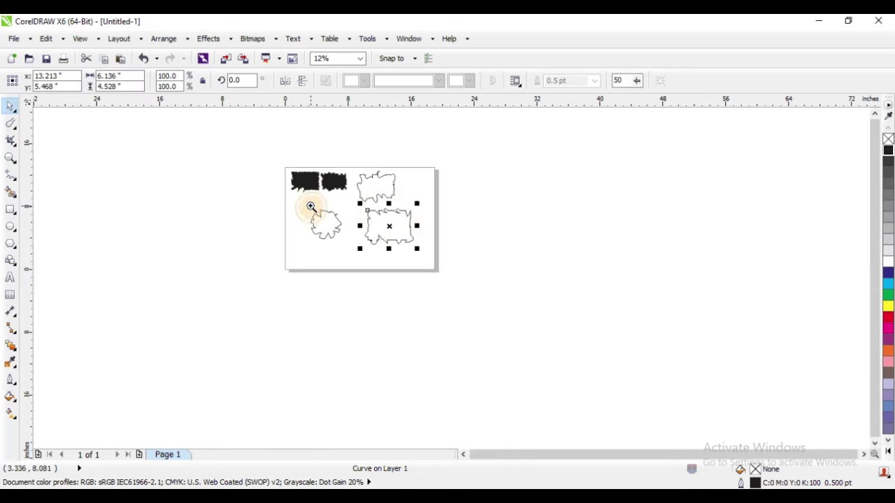
{"action": "scroll", "coordinate": [360, 237], "scroll_direction": "up", "scroll_amount": 3}
{"action": "scroll", "coordinate": [317, 261], "scroll_direction": "down", "scroll_amount": 3}
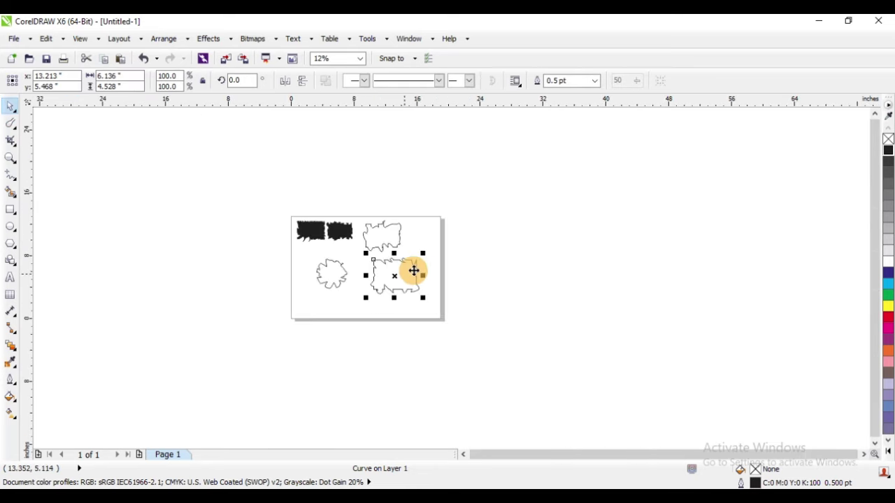
{"action": "left_click", "coordinate": [407, 282]}
{"action": "scroll", "coordinate": [402, 270], "scroll_direction": "up", "scroll_amount": 3}
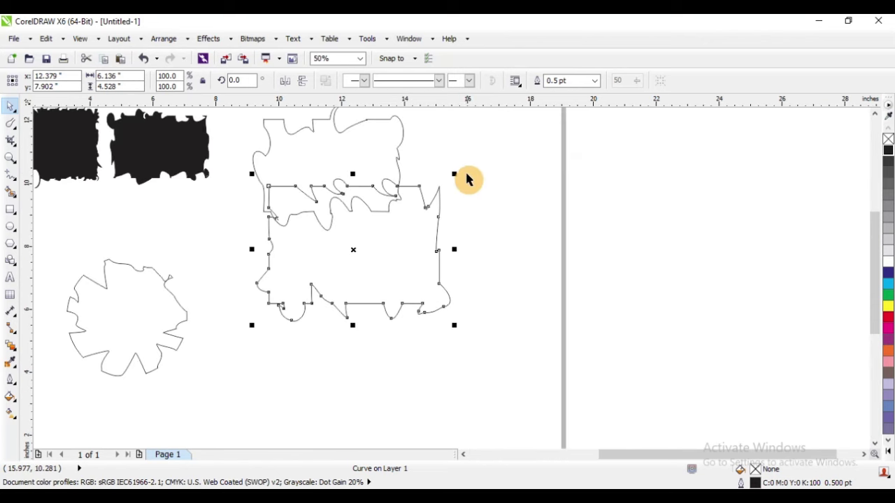
{"action": "left_click_drag", "start_coordinate": [454, 174], "coordinate": [454, 300]}
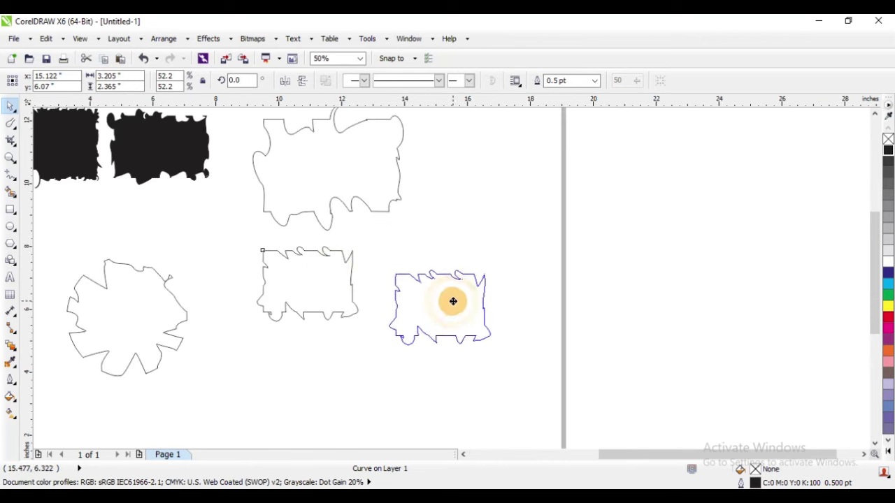
{"action": "left_click", "coordinate": [392, 190]}
{"action": "left_click_drag", "start_coordinate": [407, 234], "coordinate": [364, 198]}
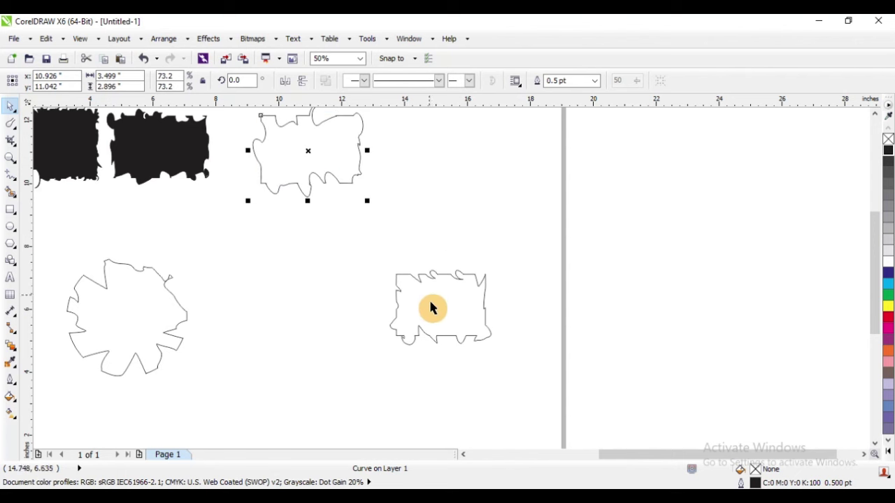
Step: Move the smaller smudged rectangle up beside the other outlined shape and the smudged circle up beneath the black shapes
{"action": "left_click_drag", "start_coordinate": [432, 308], "coordinate": [451, 153]}
{"action": "left_click_drag", "start_coordinate": [184, 301], "coordinate": [155, 248]}
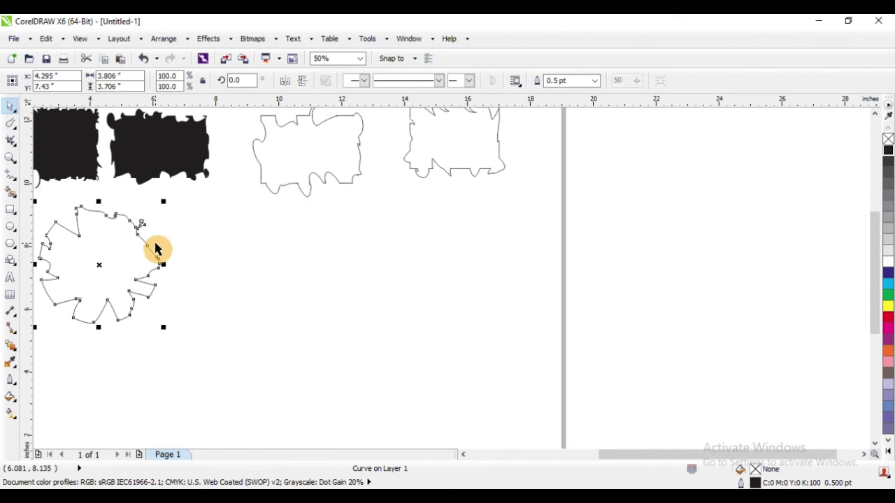
{"action": "left_click", "coordinate": [34, 215]}
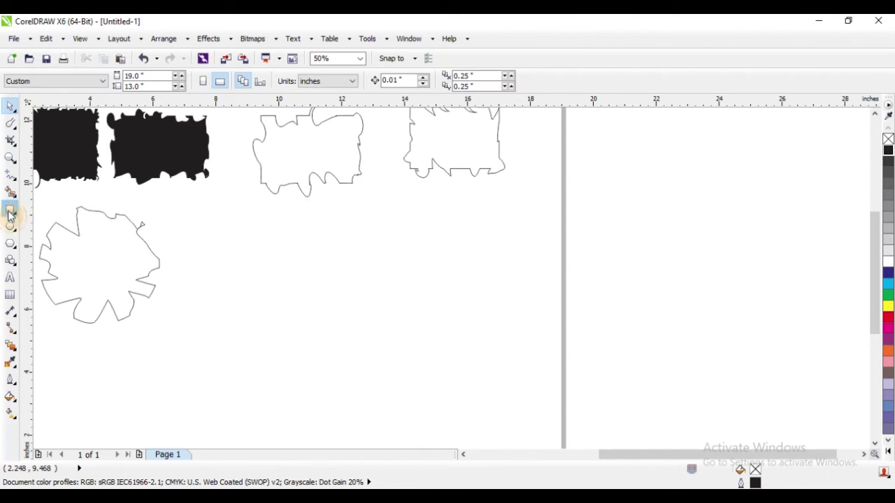
Step: Draw a seven-sided polygon about 4.3 by 4.2 inches to the right of the smudged circle
{"action": "left_click", "coordinate": [11, 213]}
{"action": "left_click", "coordinate": [11, 231]}
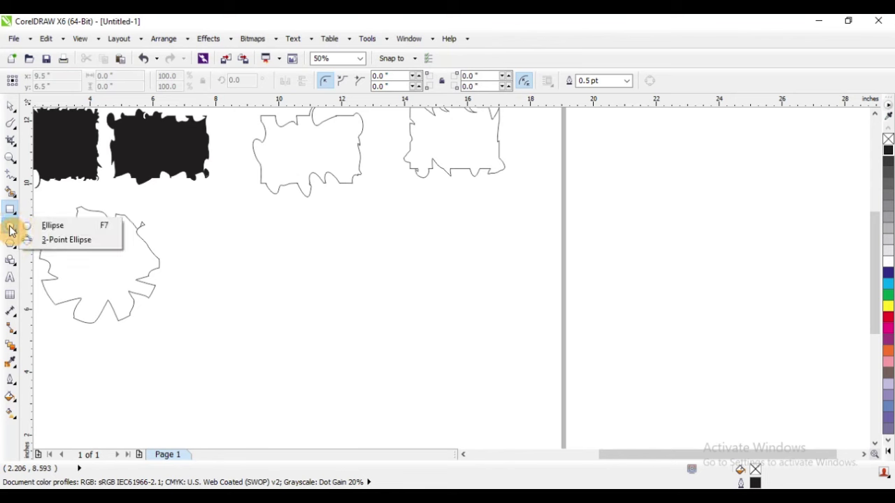
{"action": "left_click", "coordinate": [9, 245]}
{"action": "left_click", "coordinate": [7, 250]}
{"action": "left_click", "coordinate": [10, 246]}
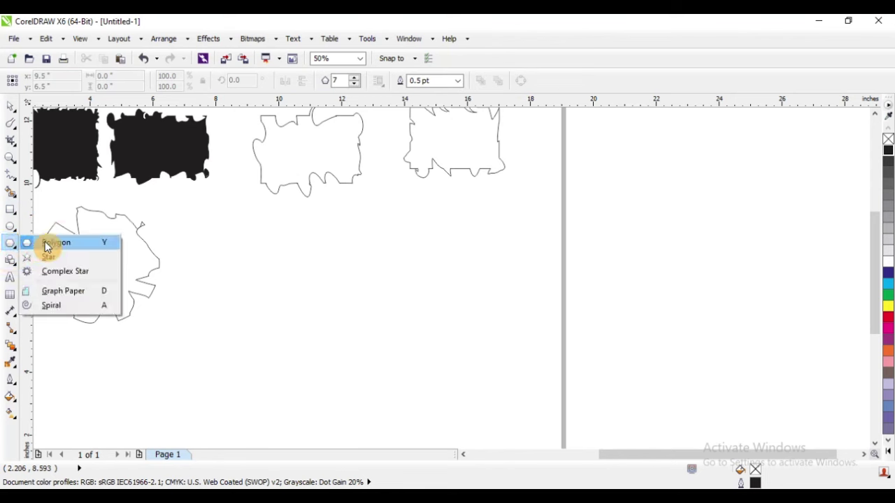
{"action": "left_click", "coordinate": [52, 242]}
{"action": "left_click_drag", "start_coordinate": [232, 244], "coordinate": [370, 378]}
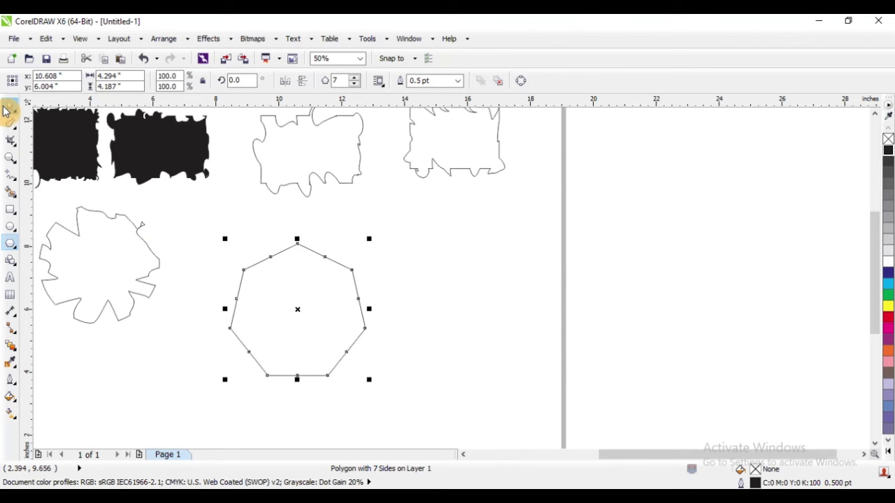
Step: Smudge an inward notch into the polygon's upper-right side with the Smudge Brush
{"action": "left_click", "coordinate": [10, 124]}
{"action": "scroll", "coordinate": [310, 279], "scroll_direction": "up", "scroll_amount": 2}
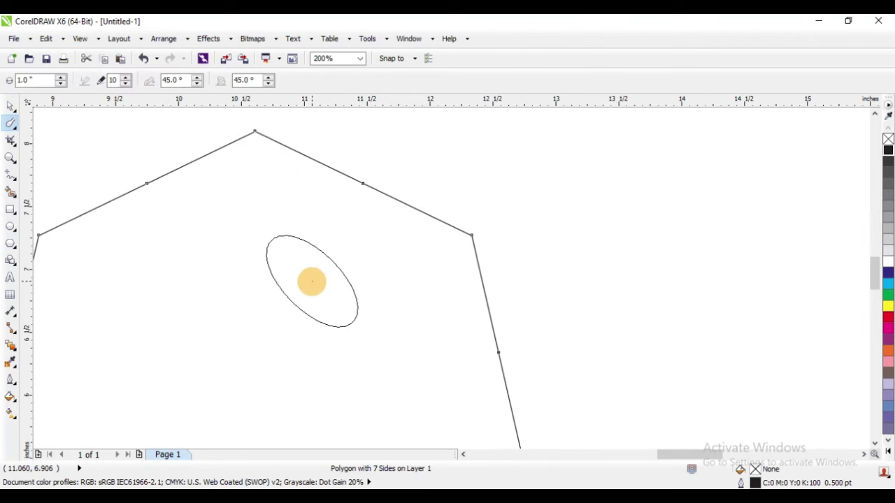
{"action": "scroll", "coordinate": [280, 238], "scroll_direction": "down", "scroll_amount": 2}
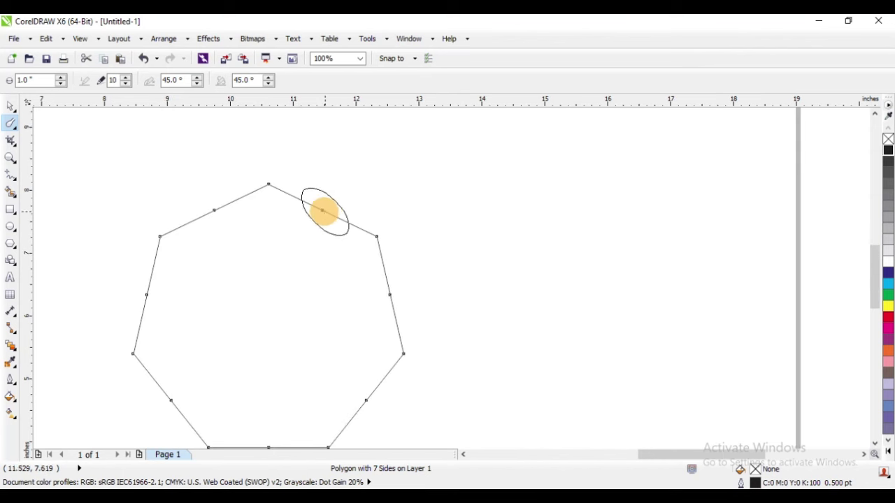
{"action": "scroll", "coordinate": [319, 204], "scroll_direction": "up", "scroll_amount": 2}
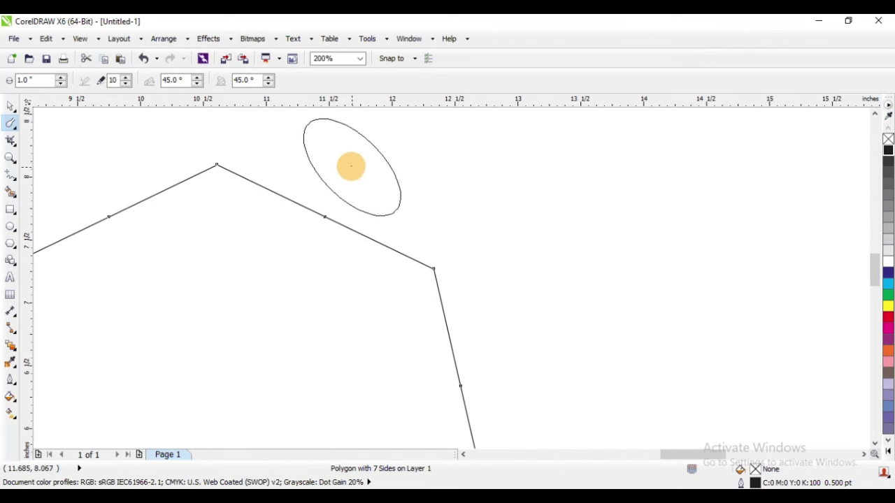
{"action": "left_click_drag", "start_coordinate": [346, 167], "coordinate": [278, 213]}
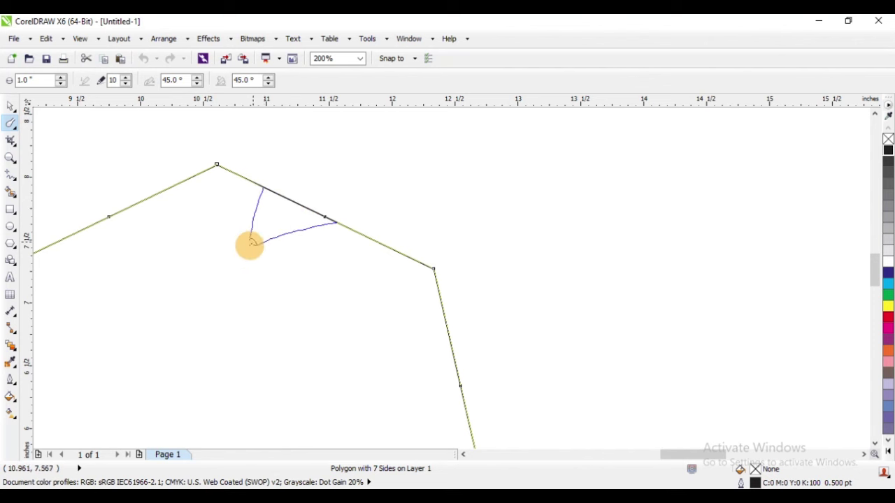
{"action": "left_click_drag", "start_coordinate": [250, 243], "coordinate": [250, 245]}
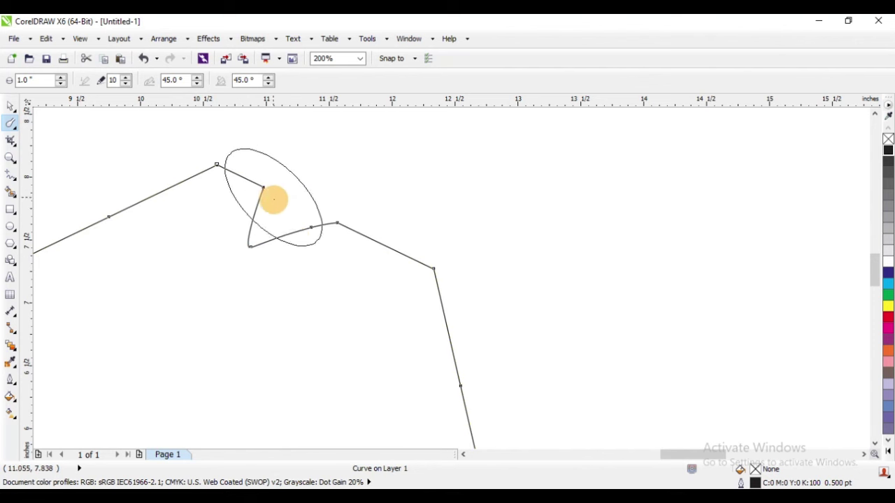
Step: Smudge an outward spike and a deep curved notch below it into the polygon's right side
{"action": "scroll", "coordinate": [312, 210], "scroll_direction": "down", "scroll_amount": 1}
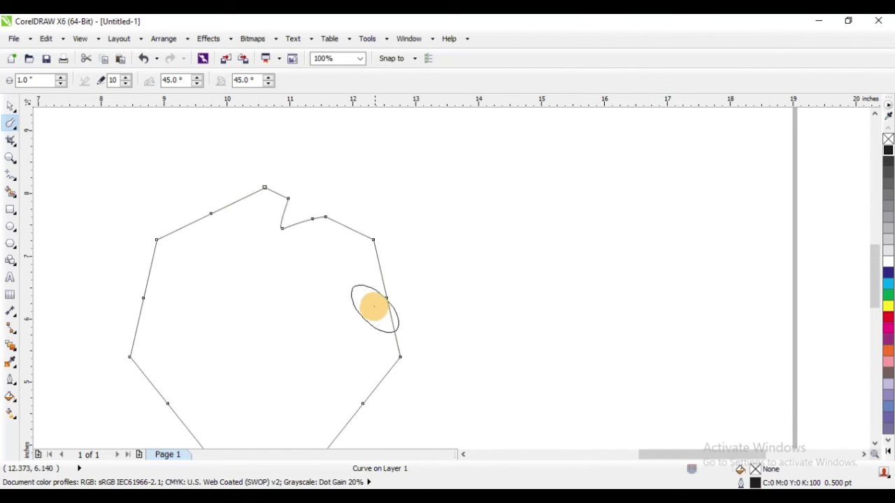
{"action": "scroll", "coordinate": [396, 275], "scroll_direction": "up", "scroll_amount": 1}
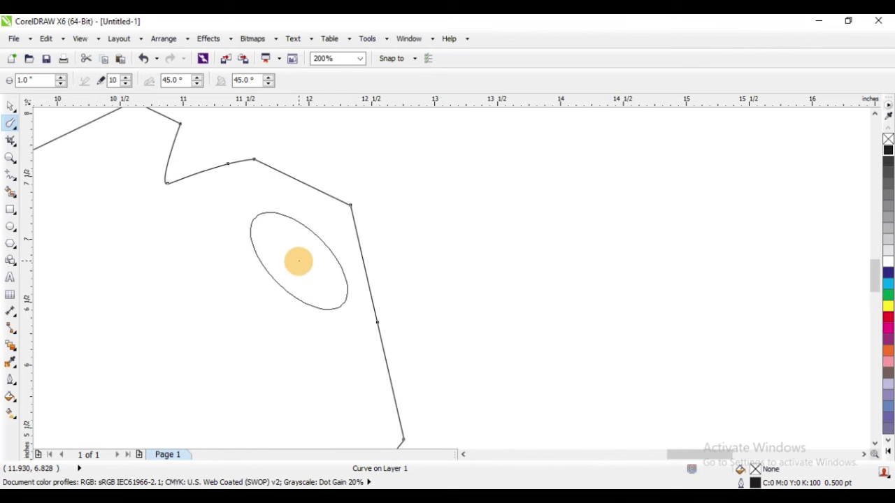
{"action": "left_click_drag", "start_coordinate": [300, 262], "coordinate": [432, 270]}
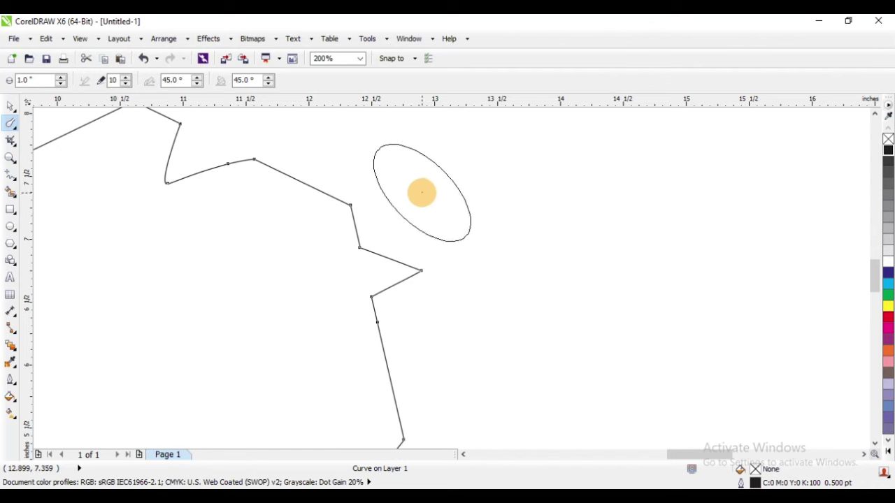
{"action": "scroll", "coordinate": [419, 190], "scroll_direction": "down", "scroll_amount": 1}
{"action": "scroll", "coordinate": [417, 260], "scroll_direction": "up", "scroll_amount": 1}
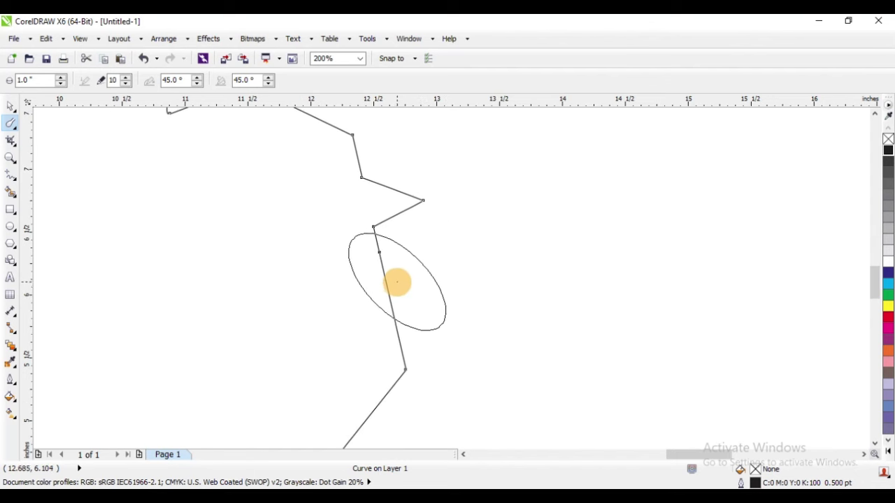
{"action": "mouse_move", "coordinate": [380, 280]}
{"action": "left_mouse_down"}
{"action": "mouse_move", "coordinate": [310, 320]}
{"action": "mouse_move", "coordinate": [366, 224]}
{"action": "left_mouse_up"}
{"action": "scroll", "coordinate": [402, 214], "scroll_direction": "down", "scroll_amount": 1}
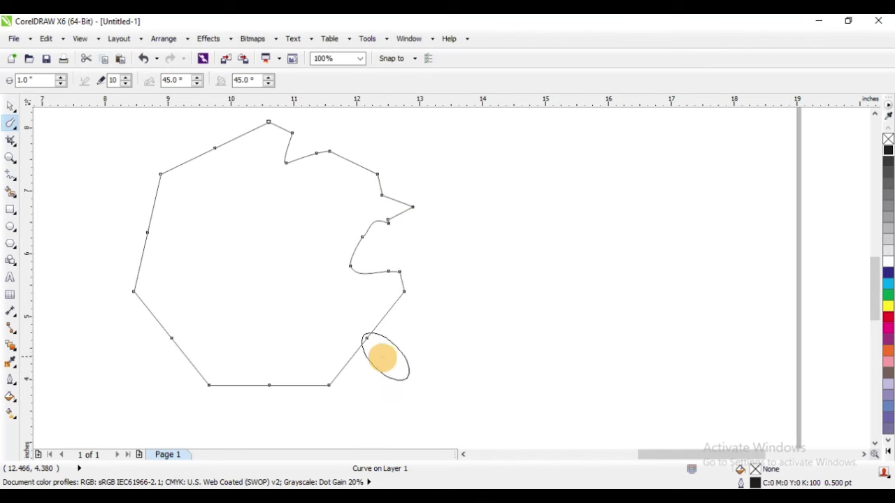
Step: Smudge inward notches into the polygon's lower-right and bottom sides and an outward bump on its lower-left side
{"action": "scroll", "coordinate": [379, 356], "scroll_direction": "up", "scroll_amount": 1}
{"action": "left_click_drag", "start_coordinate": [359, 315], "coordinate": [420, 346]}
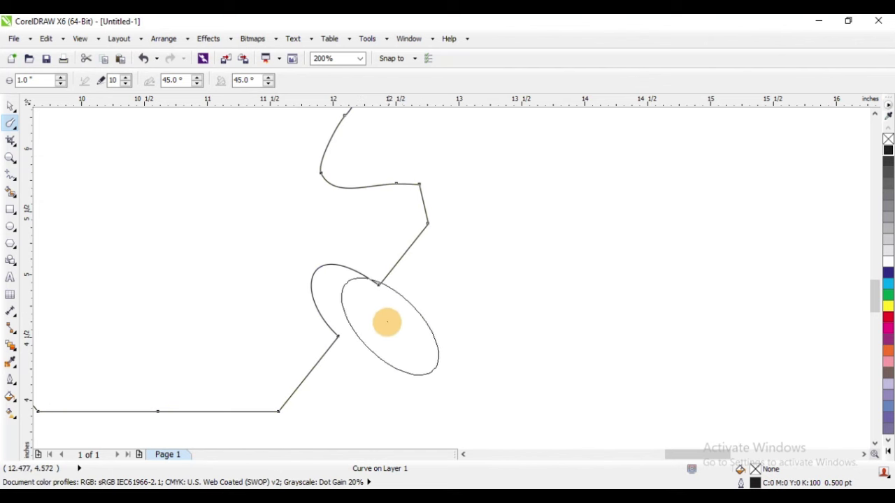
{"action": "scroll", "coordinate": [413, 235], "scroll_direction": "down", "scroll_amount": 2}
{"action": "scroll", "coordinate": [356, 294], "scroll_direction": "up", "scroll_amount": 1}
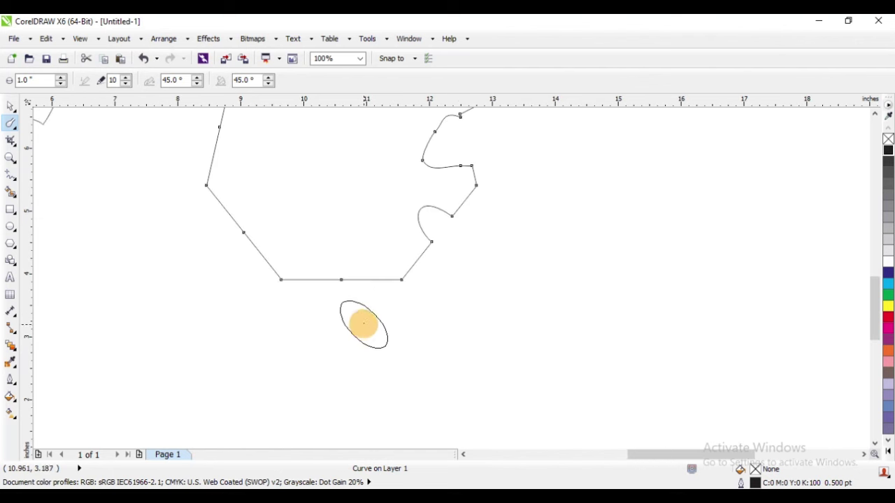
{"action": "left_click_drag", "start_coordinate": [360, 330], "coordinate": [340, 236]}
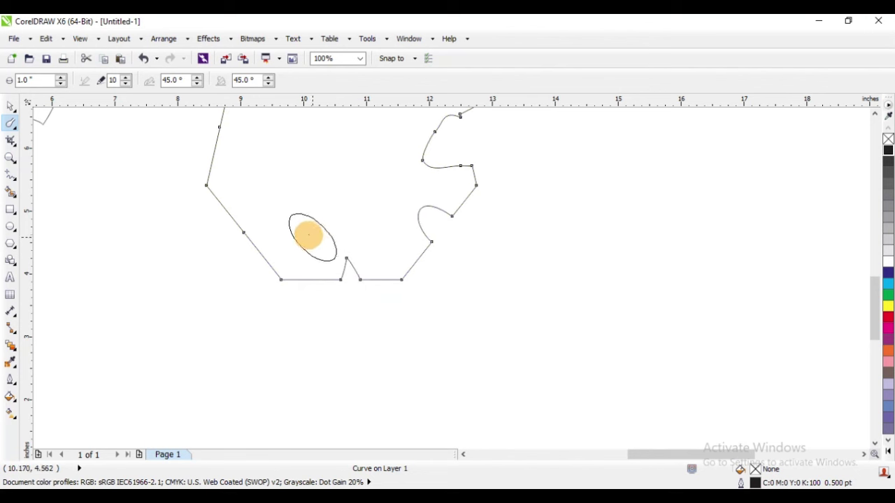
{"action": "scroll", "coordinate": [262, 236], "scroll_direction": "up", "scroll_amount": 1}
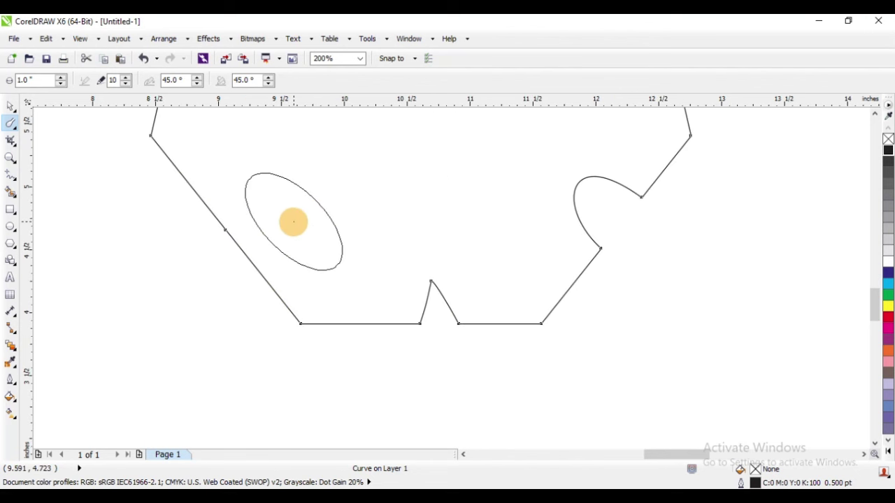
{"action": "left_click_drag", "start_coordinate": [276, 229], "coordinate": [239, 270]}
{"action": "scroll", "coordinate": [348, 243], "scroll_direction": "down", "scroll_amount": 2}
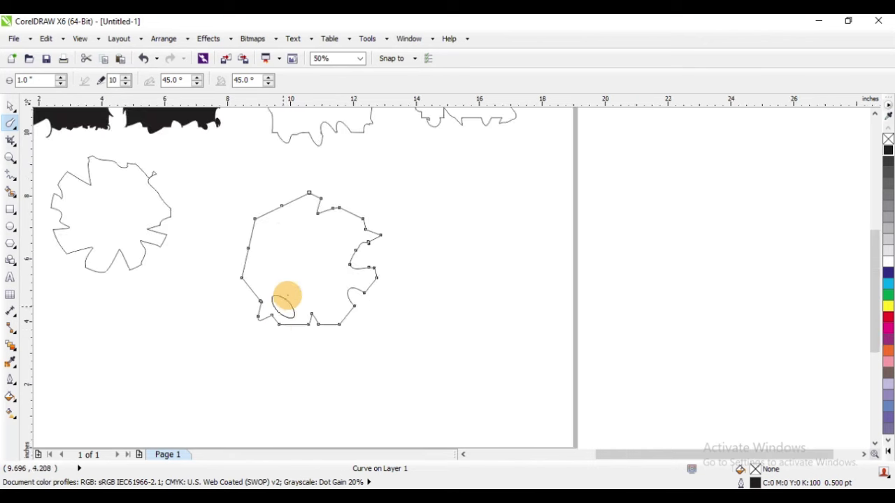
Step: Smudge a small inward notch into the polygon's left side and outward spikes at its upper-left corner and upper-left side
{"action": "scroll", "coordinate": [286, 300], "scroll_direction": "up", "scroll_amount": 1}
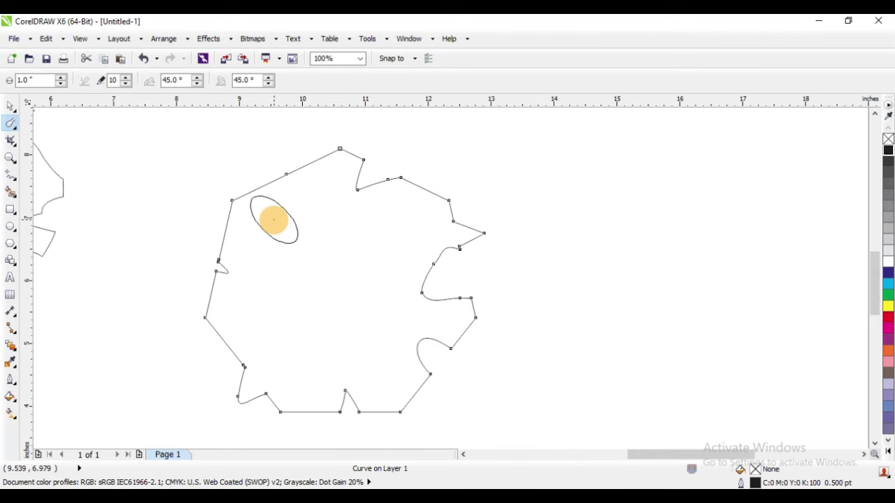
{"action": "scroll", "coordinate": [245, 214], "scroll_direction": "up", "scroll_amount": 1}
{"action": "left_click_drag", "start_coordinate": [242, 212], "coordinate": [178, 166]}
{"action": "scroll", "coordinate": [274, 224], "scroll_direction": "down", "scroll_amount": 1}
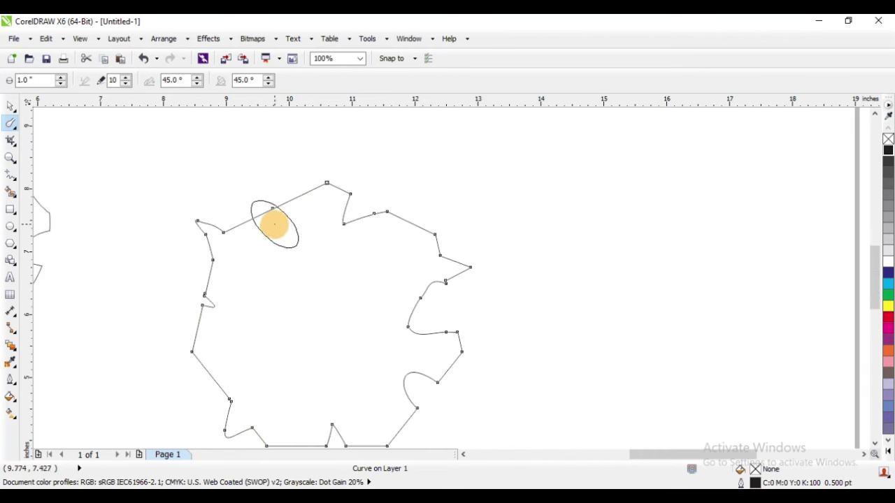
{"action": "scroll", "coordinate": [282, 210], "scroll_direction": "up", "scroll_amount": 1}
{"action": "left_click_drag", "start_coordinate": [256, 251], "coordinate": [263, 171]}
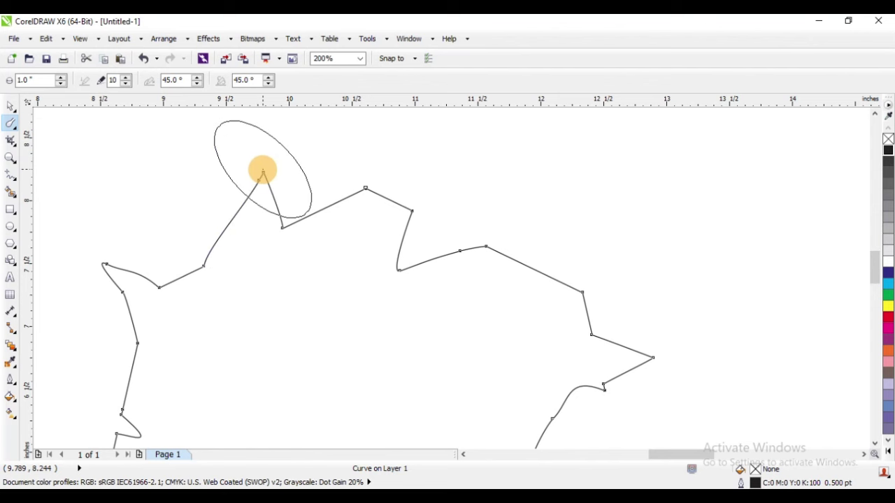
{"action": "scroll", "coordinate": [262, 170], "scroll_direction": "down", "scroll_amount": 2}
{"action": "left_click", "coordinate": [11, 108]}
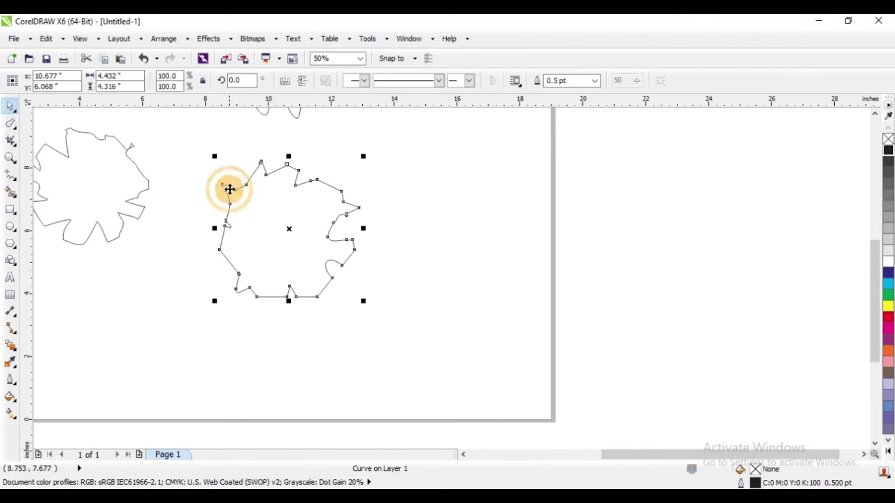
Step: Fill all six smudged shapes with black and move them together about 2 inches down the page
{"action": "scroll", "coordinate": [296, 238], "scroll_direction": "down", "scroll_amount": 2}
{"action": "left_click_drag", "start_coordinate": [146, 158], "coordinate": [393, 296]}
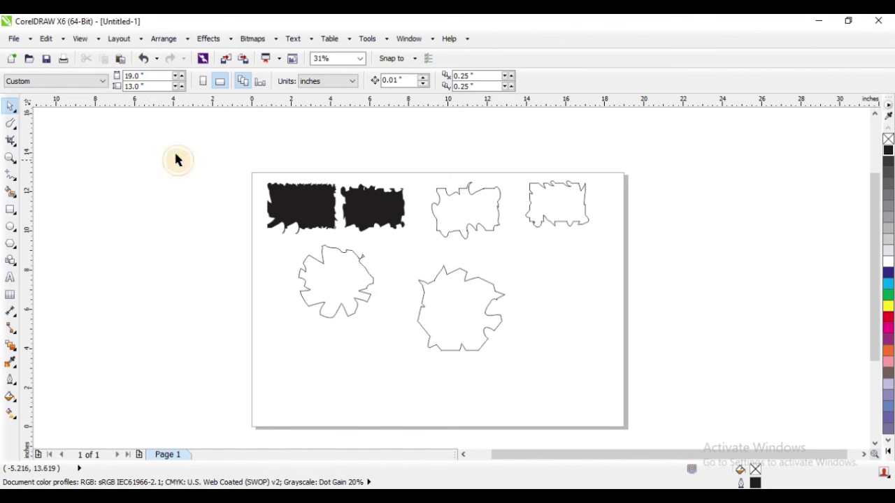
{"action": "left_click_drag", "start_coordinate": [256, 156], "coordinate": [706, 417]}
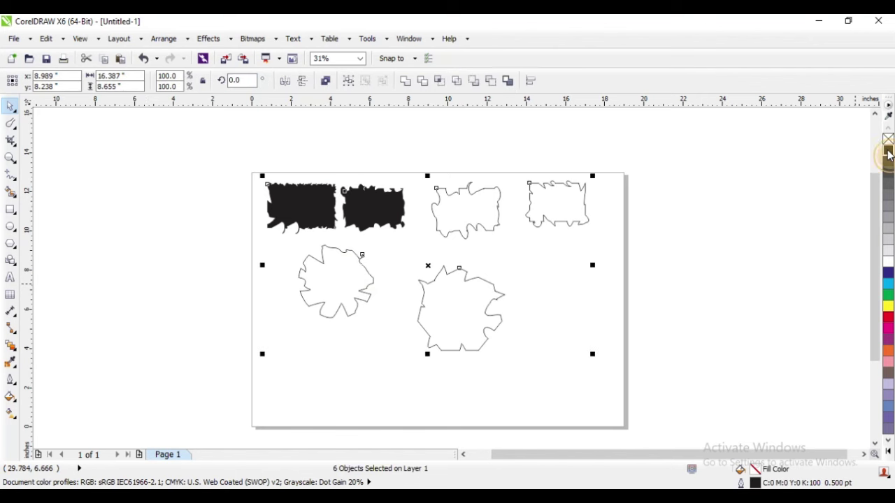
{"action": "left_click", "coordinate": [889, 150]}
{"action": "left_click_drag", "start_coordinate": [466, 186], "coordinate": [473, 225]}
{"action": "scroll", "coordinate": [378, 152], "scroll_direction": "down", "scroll_amount": 1}
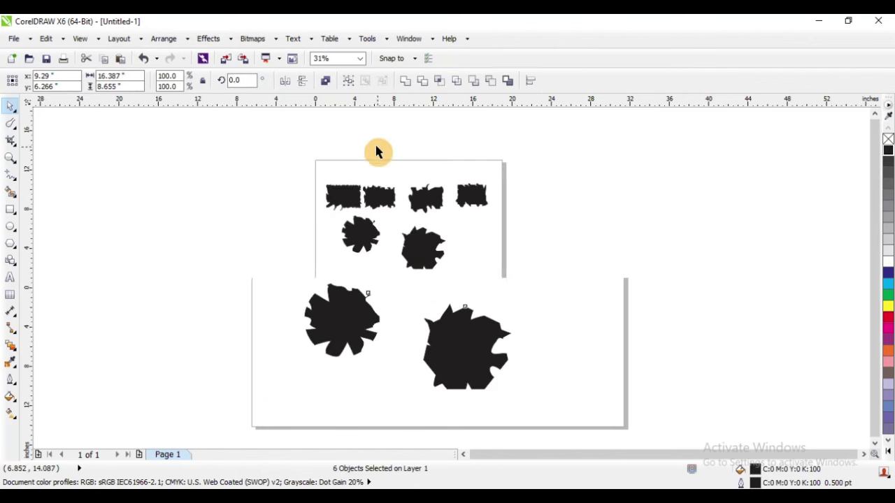
{"action": "left_click", "coordinate": [670, 186]}
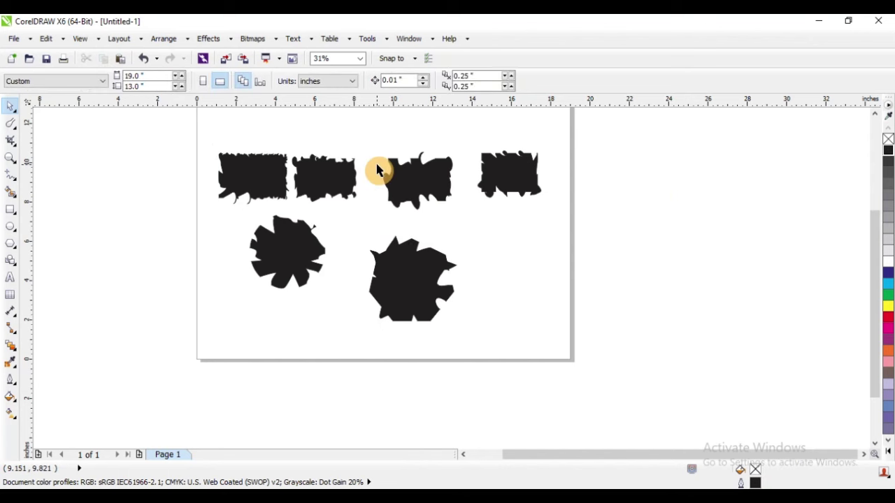
Step: Compare the smudged edges of the black-filled shapes and review the shape-editing tools grouped with the Smudge Brush
{"action": "scroll", "coordinate": [385, 169], "scroll_direction": "up", "scroll_amount": 1}
{"action": "scroll", "coordinate": [383, 177], "scroll_direction": "down", "scroll_amount": 1}
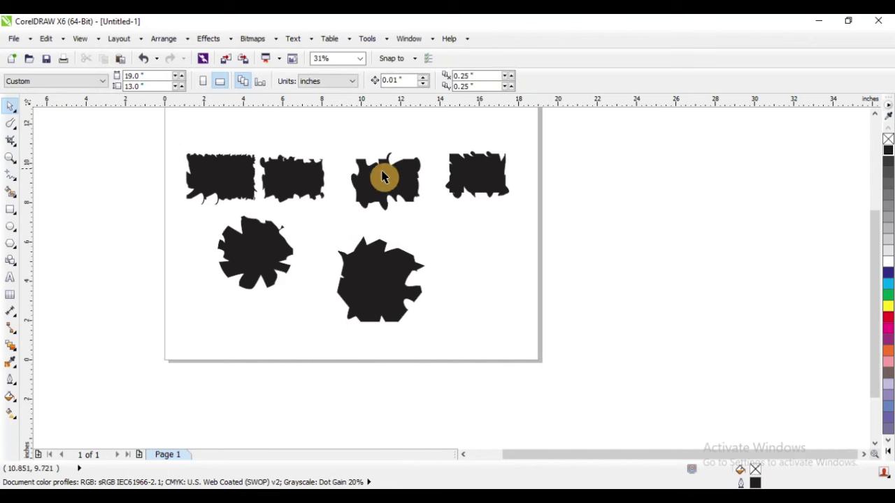
{"action": "scroll", "coordinate": [314, 143], "scroll_direction": "up", "scroll_amount": 1}
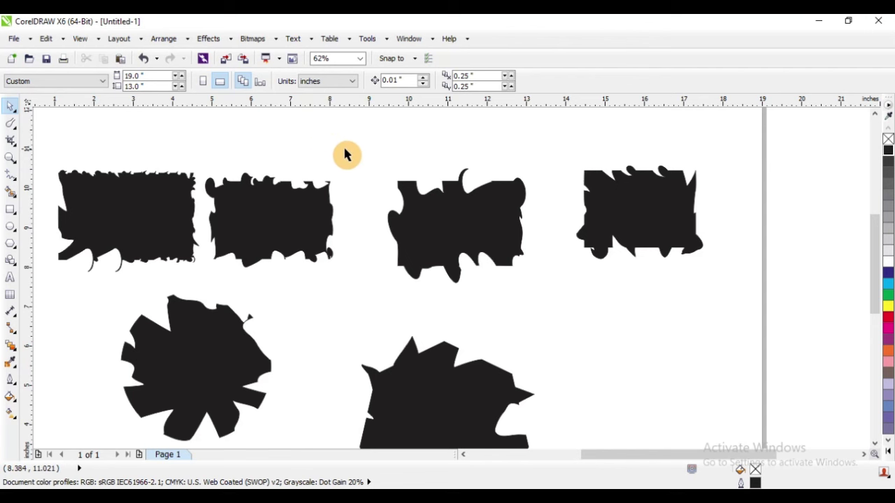
{"action": "scroll", "coordinate": [370, 157], "scroll_direction": "down", "scroll_amount": 2}
{"action": "scroll", "coordinate": [378, 160], "scroll_direction": "up", "scroll_amount": 1}
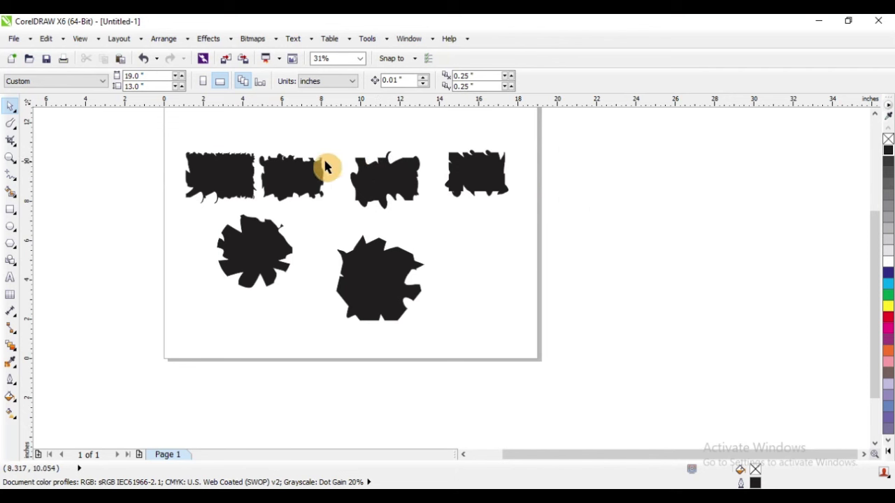
{"action": "left_click", "coordinate": [10, 127]}
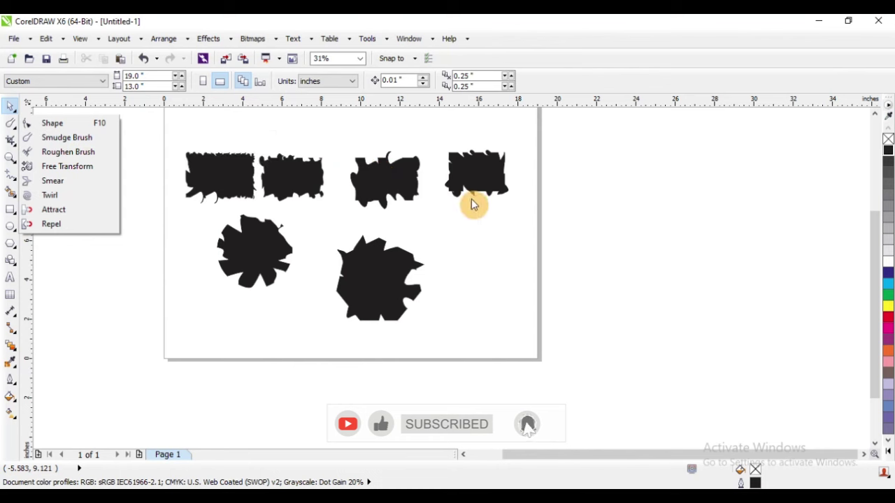
{"action": "scroll", "coordinate": [351, 237], "scroll_direction": "down", "scroll_amount": 1}
{"action": "scroll", "coordinate": [374, 208], "scroll_direction": "up", "scroll_amount": 1}
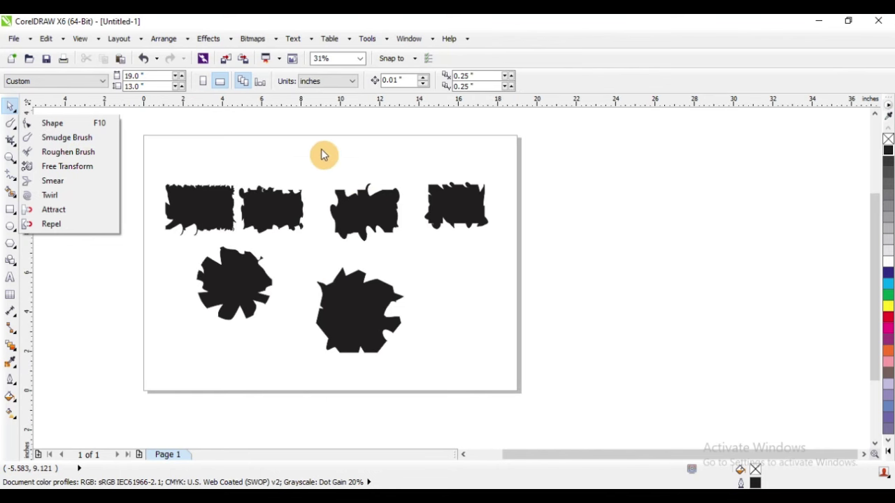
{"action": "left_click", "coordinate": [322, 154]}
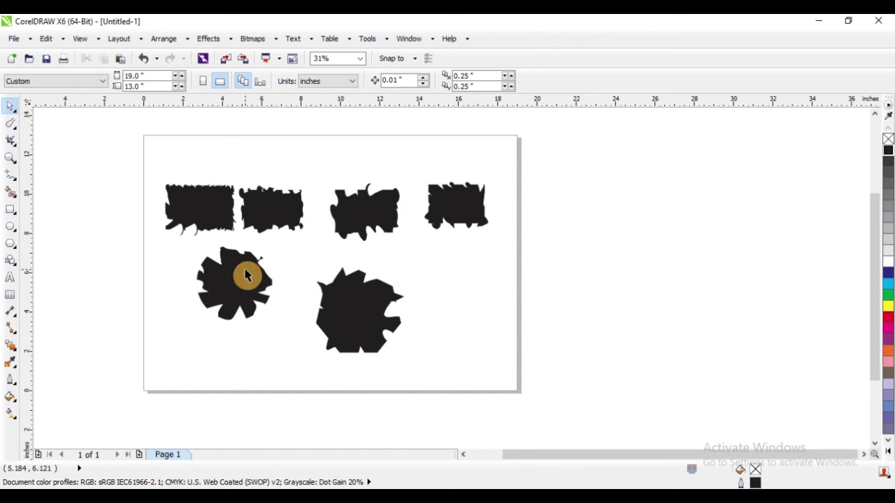
{"action": "left_click", "coordinate": [307, 157]}
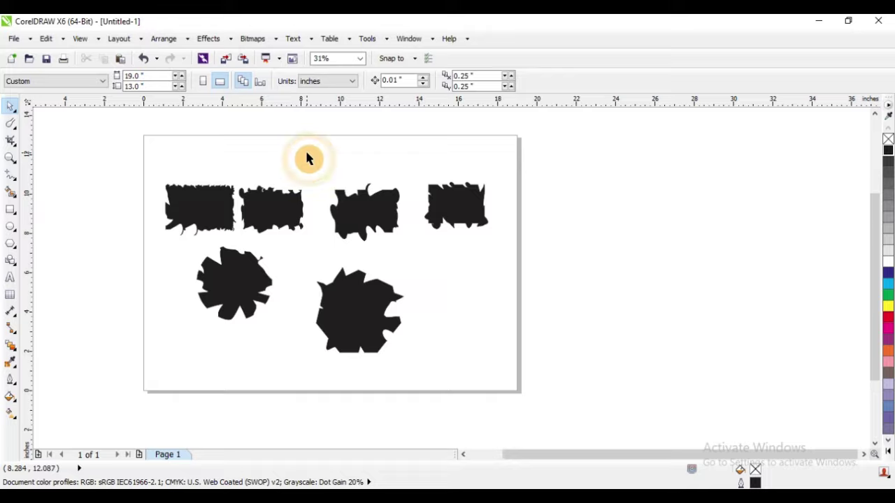